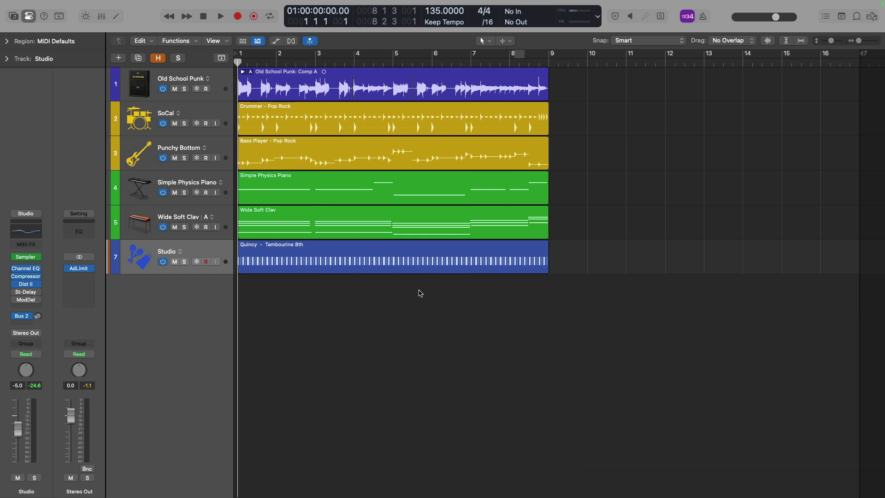
# - Repeat the five regions from Drummer to Tambourine, then delete the Tambourine 8th copy
pyautogui.moveTo(419, 294); pyautogui.dragTo(390, 119)
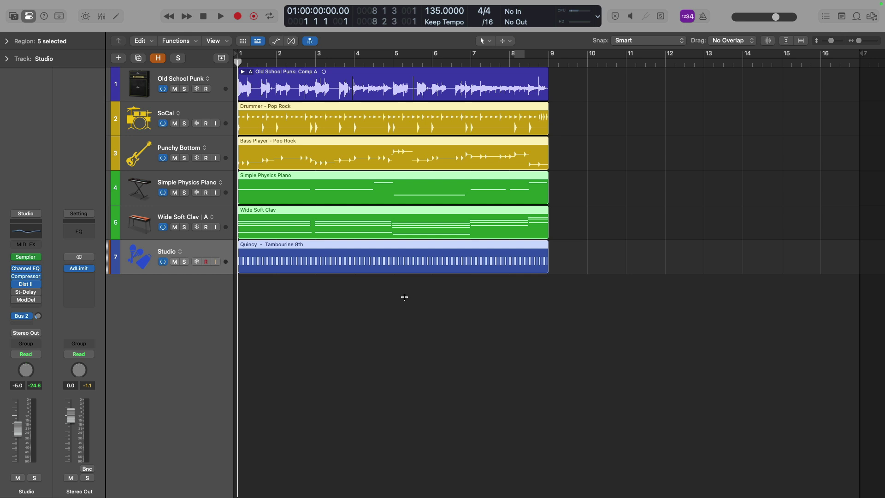
pyautogui.press('super+r')
pyautogui.click(478, 300)
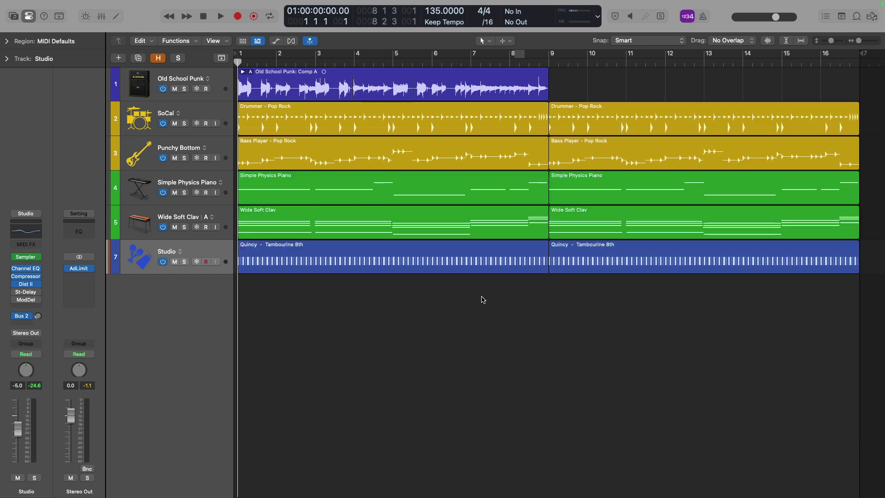
pyautogui.click(592, 251)
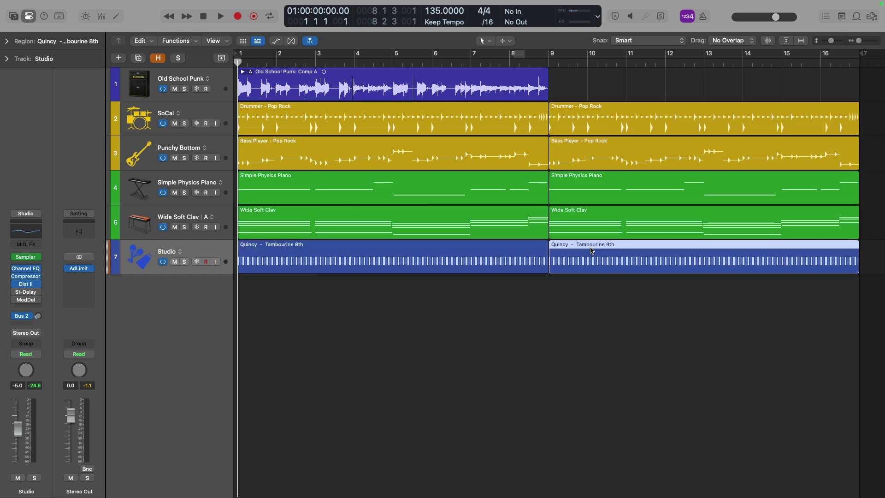
pyautogui.press('Delete')
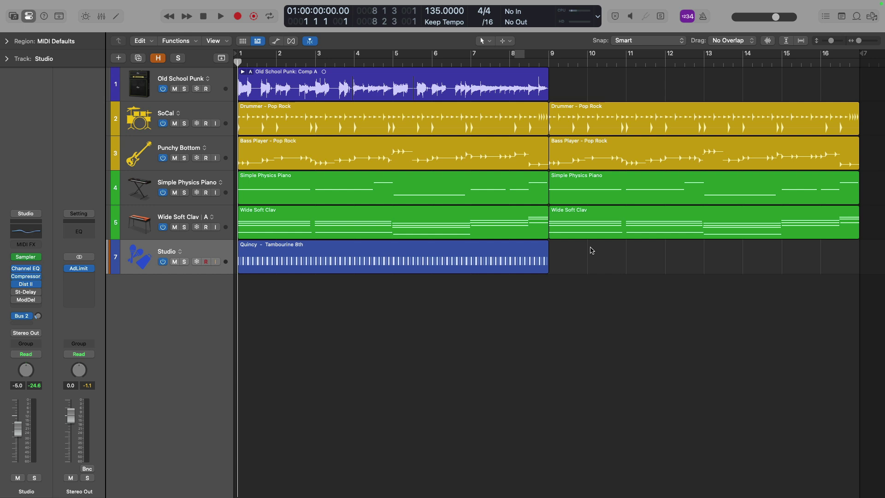
# - In the copied piano region, raise the first note four semitones, undo, redo, and undo it again
pyautogui.click(589, 186)
pyautogui.doubleClick(589, 185)
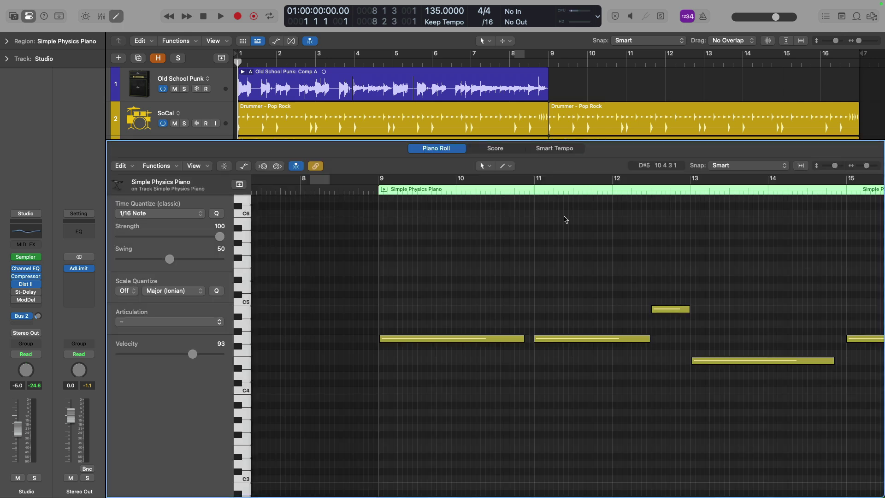
pyautogui.moveTo(472, 340)
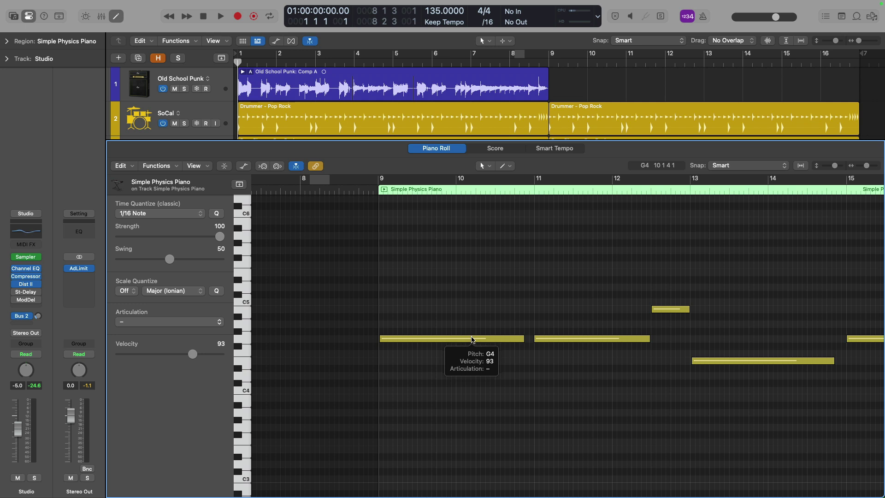
pyautogui.moveTo(472, 340); pyautogui.dragTo(474, 311)
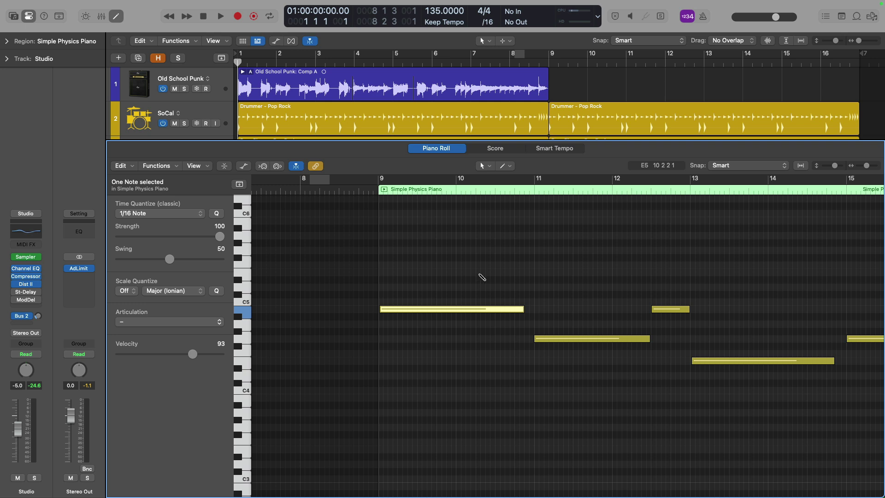
pyautogui.hotkey('alt', 'Down')
pyautogui.hotkey('alt', 'Down')
pyautogui.hotkey('alt', 'Down')
pyautogui.hotkey('alt', 'Down')
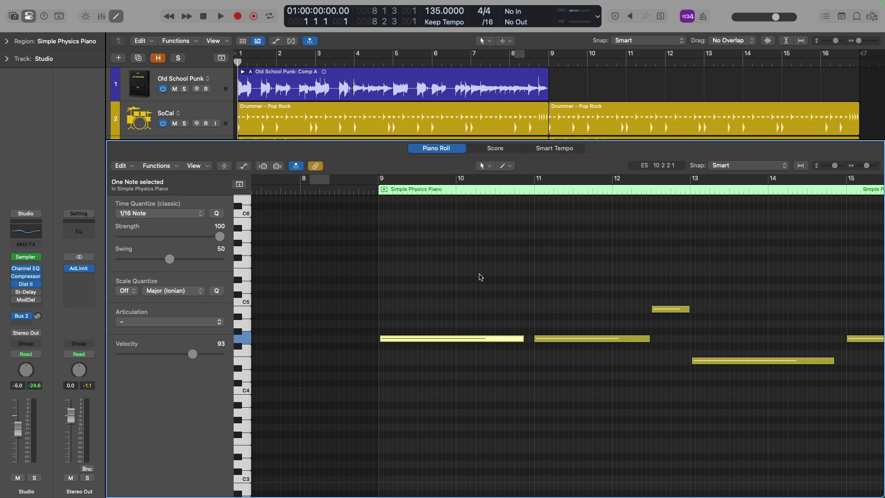
pyautogui.hotkey('alt', 'Up')
pyautogui.hotkey('alt', 'Up')
pyautogui.hotkey('alt', 'Up')
pyautogui.hotkey('alt', 'Up')
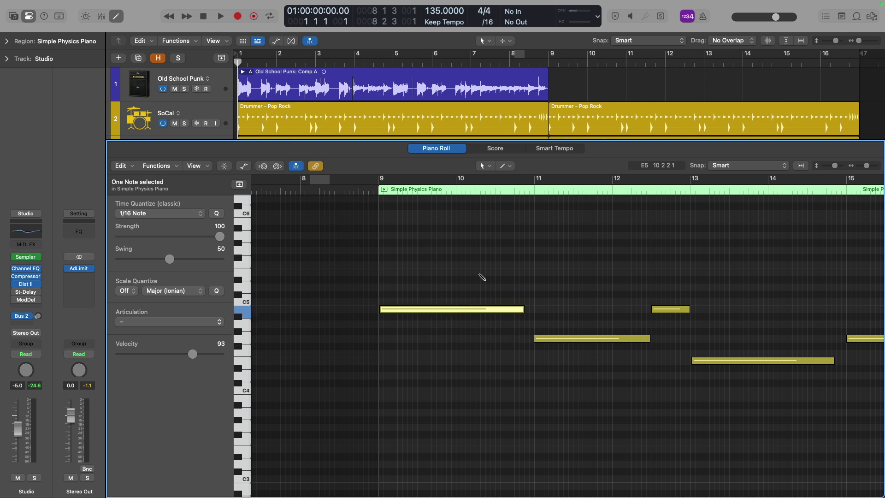
pyautogui.hotkey('alt', 'Down')
pyautogui.hotkey('alt', 'Down')
pyautogui.hotkey('alt', 'Down')
pyautogui.hotkey('alt', 'Down')
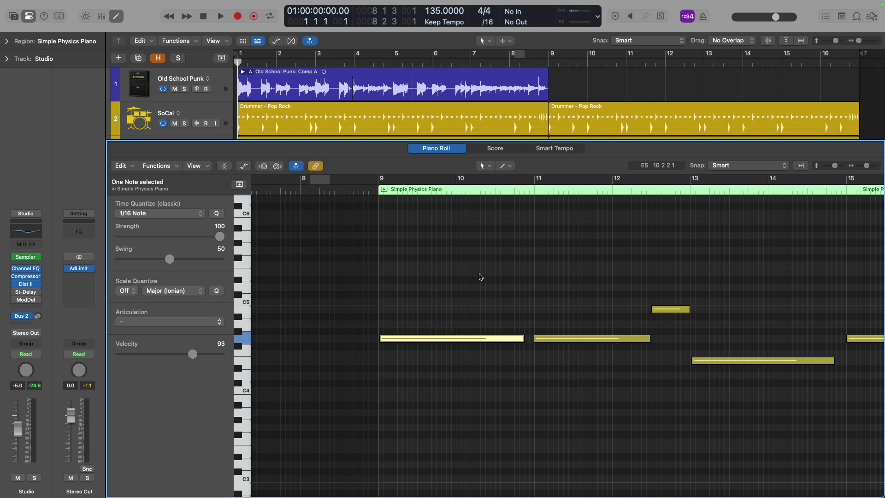
pyautogui.press('e')
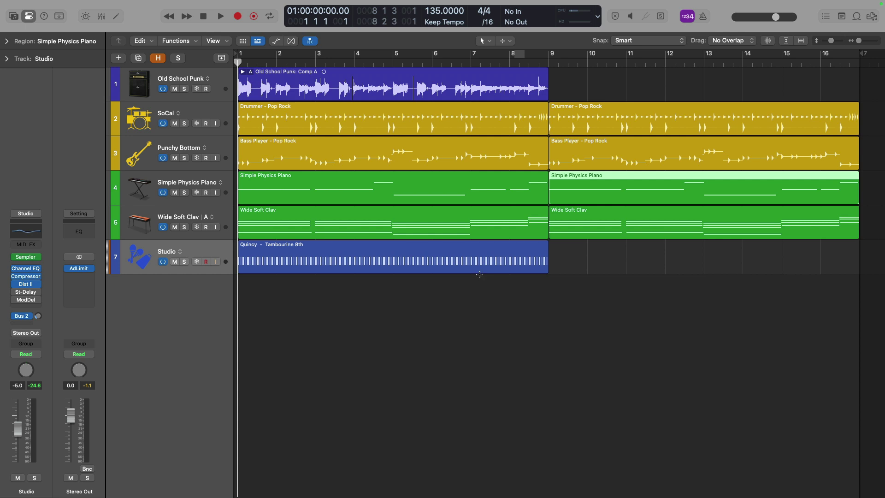
# - Undo the Tambourine deletion and the repeat, then repeat all five regions again
pyautogui.click(479, 272)
pyautogui.press('super+r')
pyautogui.press('super+z')
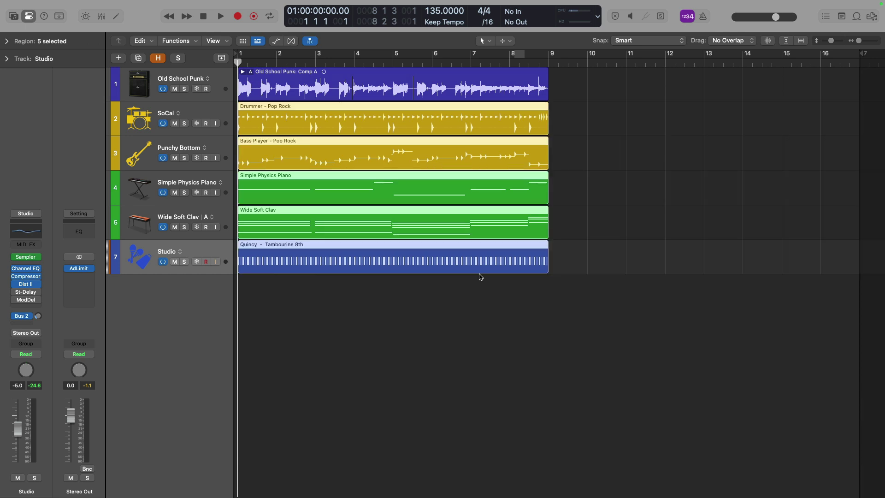
pyautogui.press('super+r')
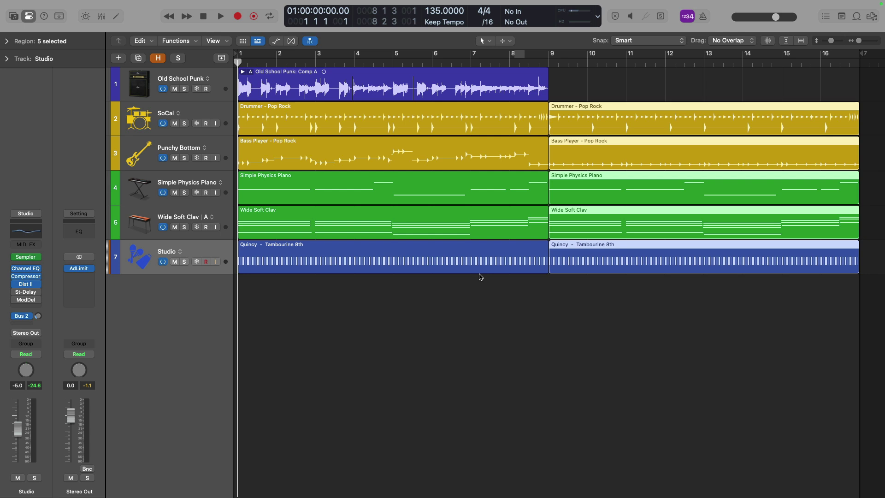
# - Open Edit > Undo History and move its window up and left
pyautogui.moveTo(187, 4)
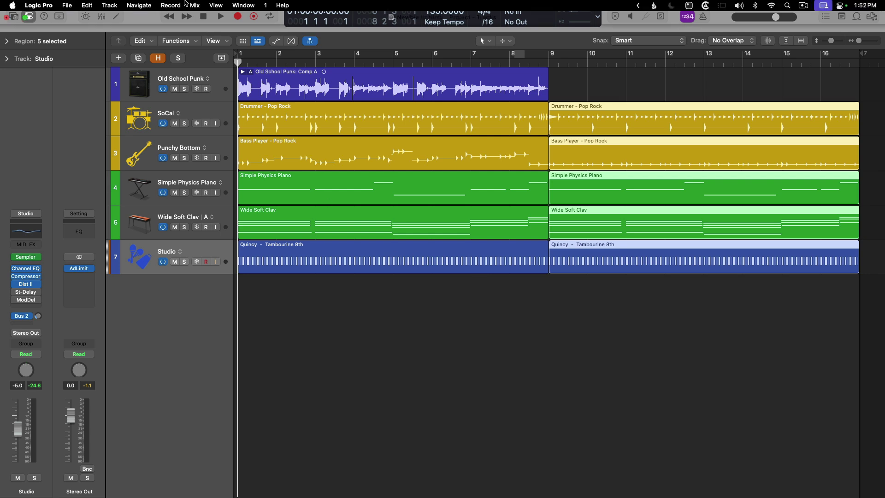
pyautogui.click(85, 6)
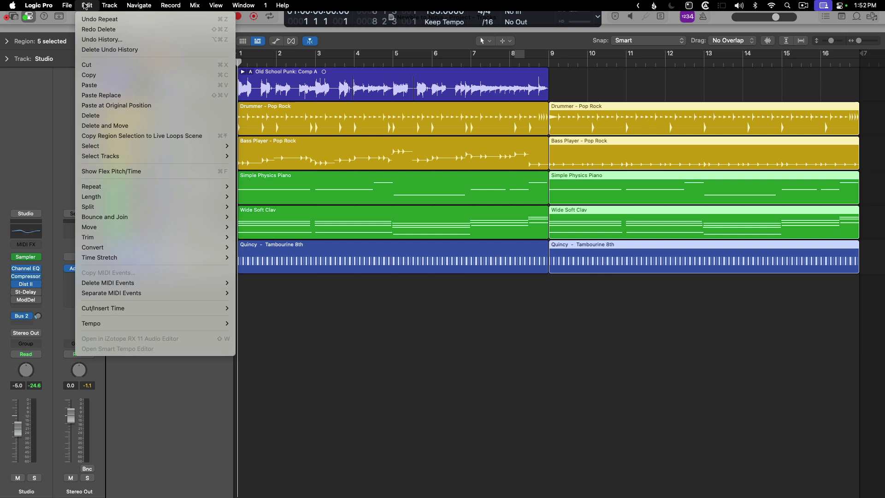
pyautogui.click(128, 41)
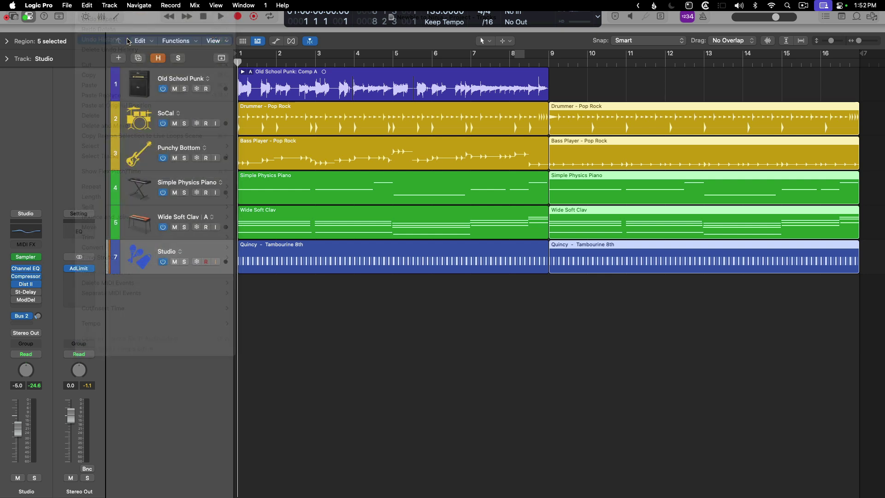
pyautogui.moveTo(432, 221); pyautogui.dragTo(391, 158)
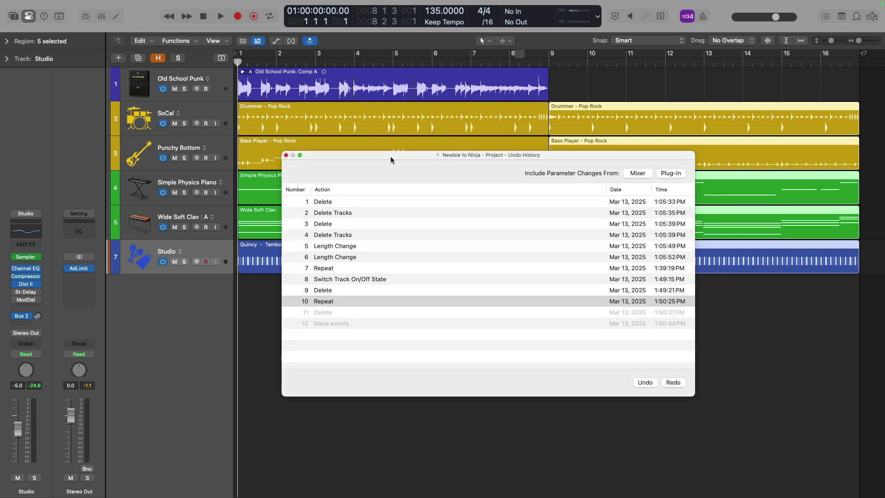
# - Jump through history rows 11, 9 and 12, ending at step 10, Repeat
pyautogui.click(379, 312)
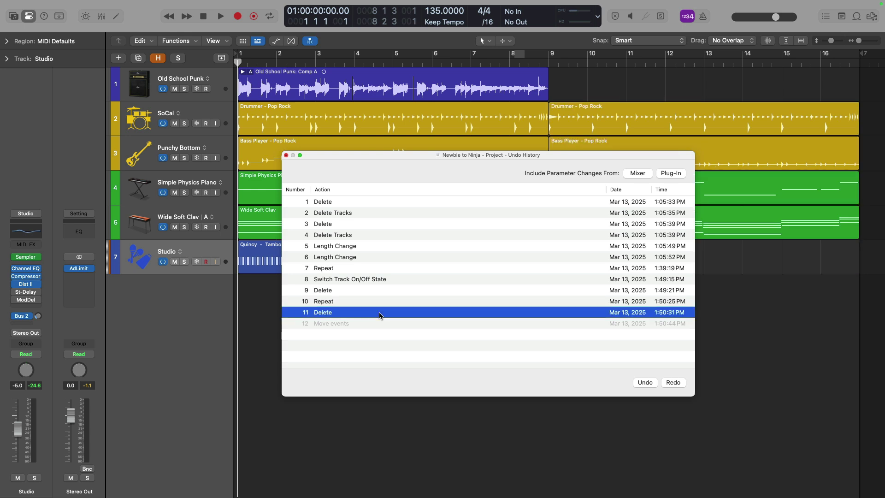
pyautogui.moveTo(427, 154); pyautogui.dragTo(245, 128)
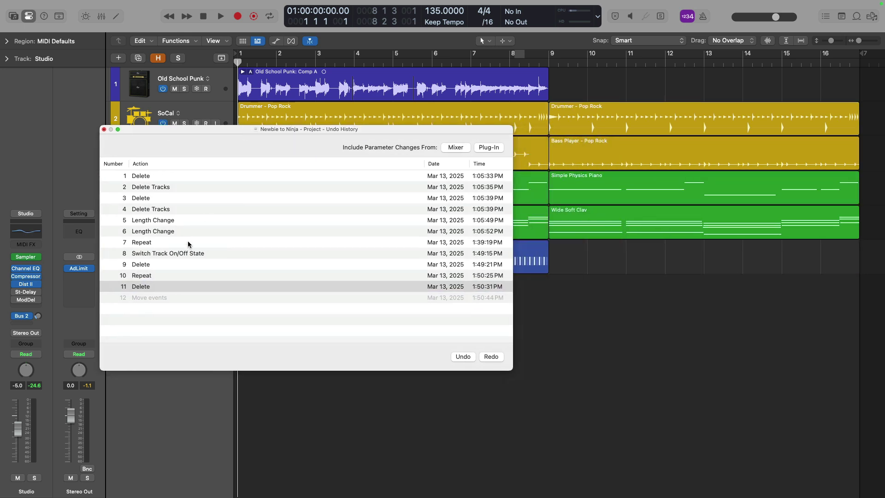
pyautogui.click(201, 268)
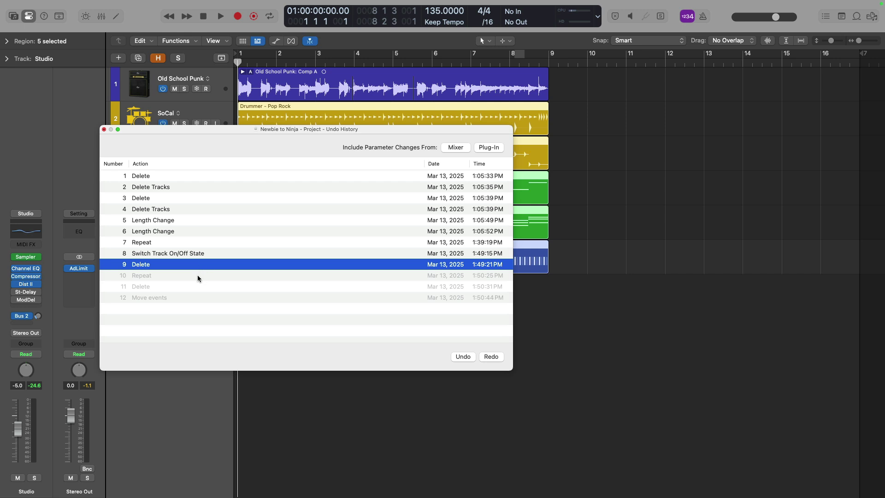
pyautogui.click(194, 298)
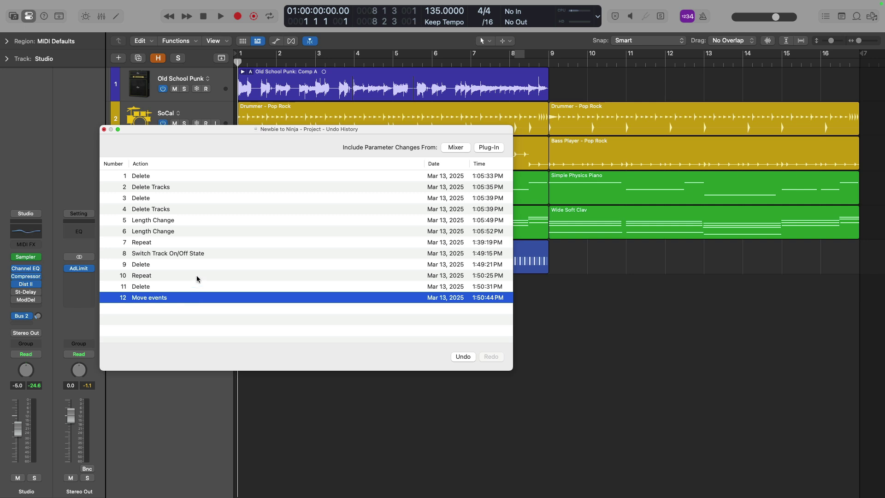
pyautogui.click(197, 276)
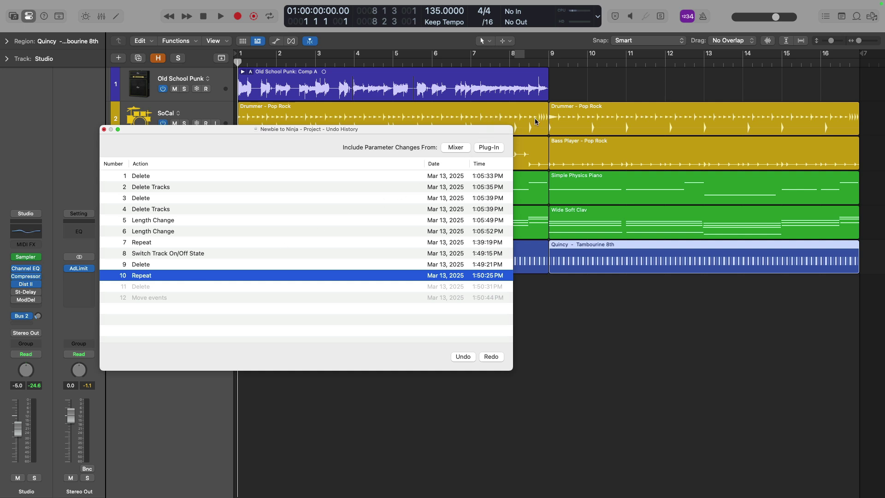
# - Drag the copied Bass Player - Pop Rock region's end from bar 17 to bar 13
pyautogui.click(856, 163)
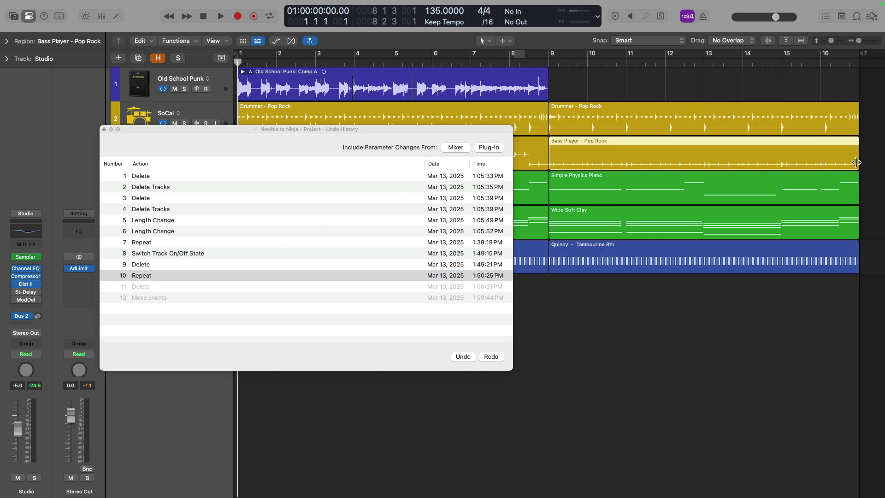
pyautogui.moveTo(855, 162); pyautogui.dragTo(702, 167)
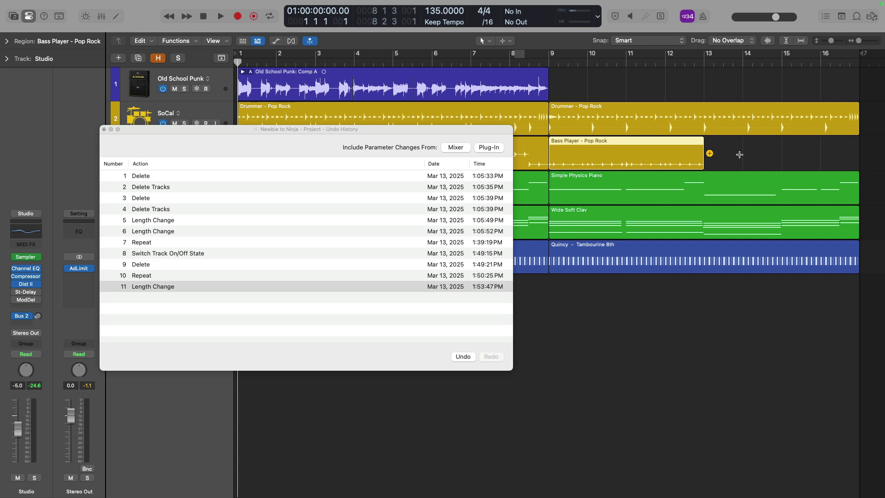
# - Undo the Bass Player length change and show the Mixer beside the Undo History
pyautogui.press('super+z')
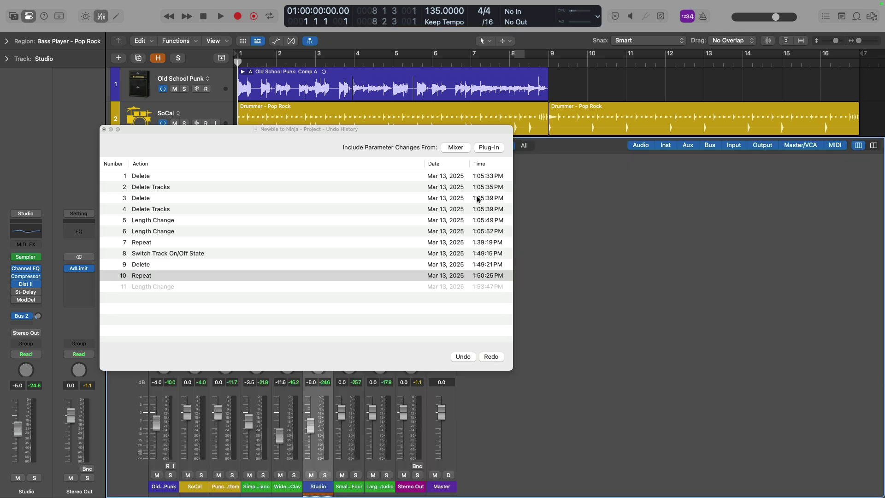
pyautogui.press('x')
pyautogui.moveTo(412, 129); pyautogui.dragTo(734, 58)
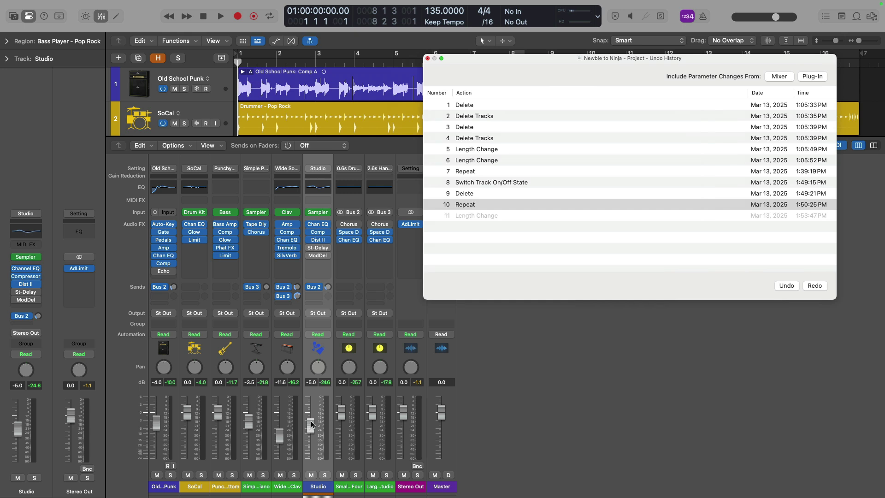
# - Set Studio to -8.6 dB and Wide Soft Clav to -8.8 dB, and pan Old School Punk to +63
pyautogui.moveTo(311, 424); pyautogui.dragTo(310, 434)
pyautogui.click(471, 295)
pyautogui.moveTo(279, 436); pyautogui.dragTo(279, 433)
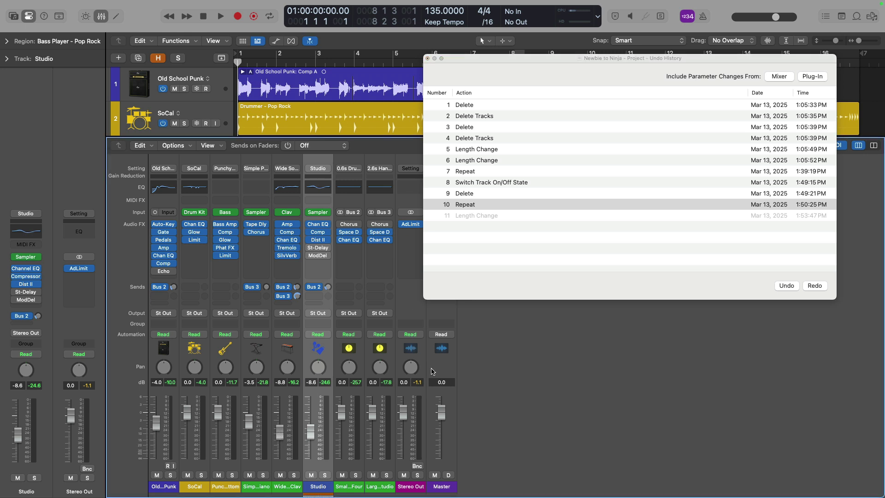
pyautogui.moveTo(166, 371); pyautogui.dragTo(174, 300)
# - Remove ModDel from Studio, mute and unmute it, and set Punchy Bottom's ChromaGlow Drive to 0 %
pyautogui.click(320, 256)
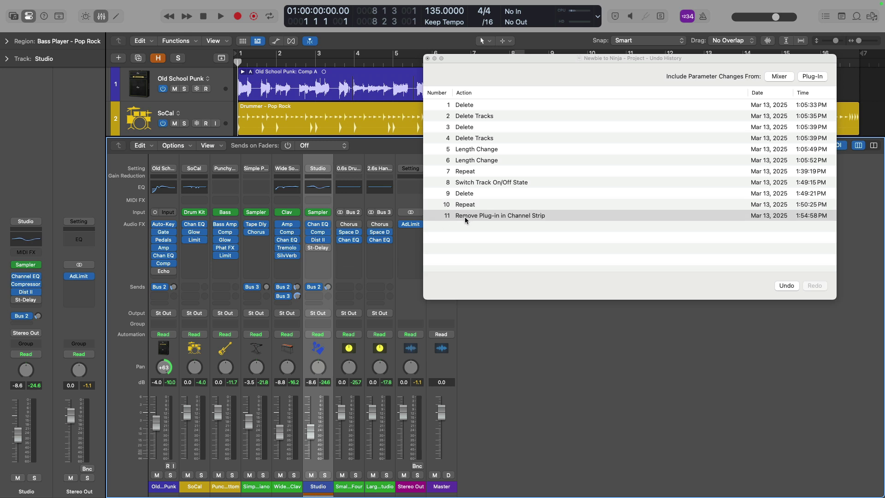
pyautogui.click(310, 474)
pyautogui.click(310, 475)
pyautogui.click(230, 240)
pyautogui.moveTo(261, 196); pyautogui.dragTo(265, 222)
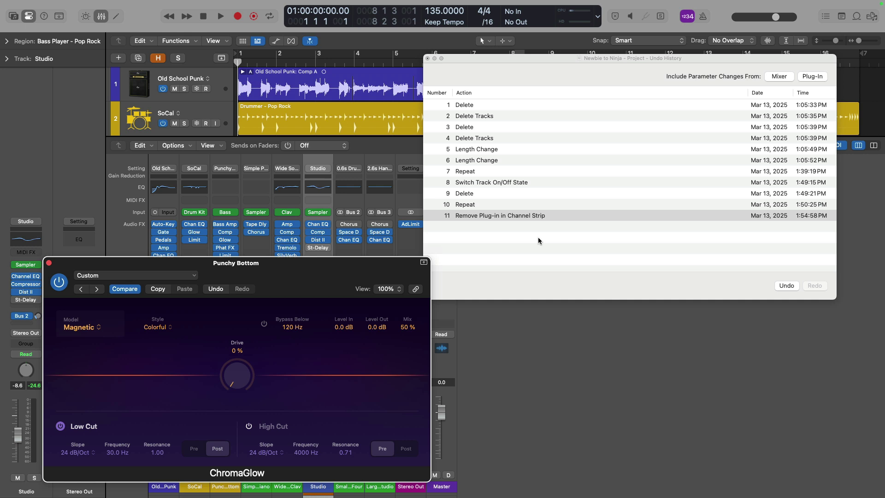
pyautogui.click(717, 69)
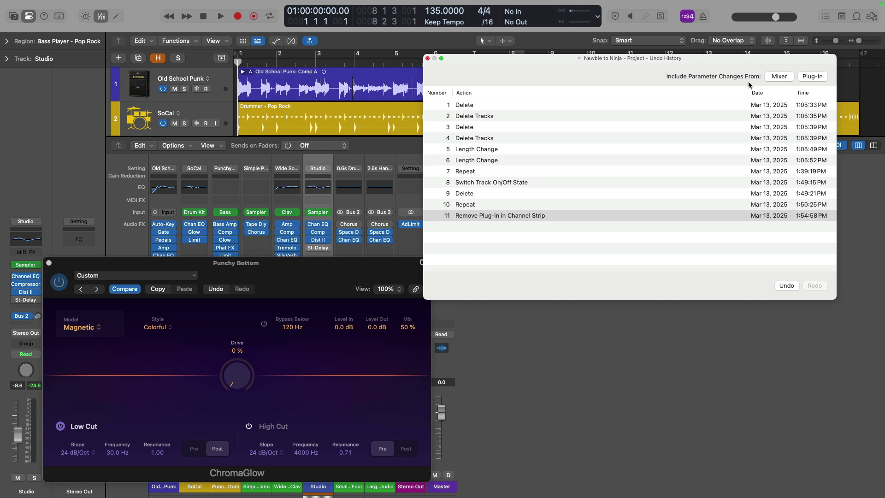
# - Include mixer and plug-in parameter changes in the Undo History
pyautogui.click(775, 76)
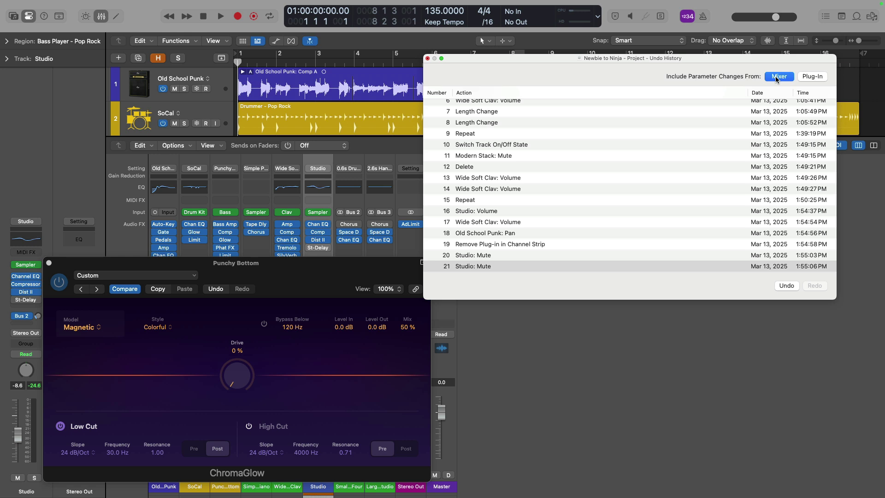
pyautogui.scroll(3, 588, 214)
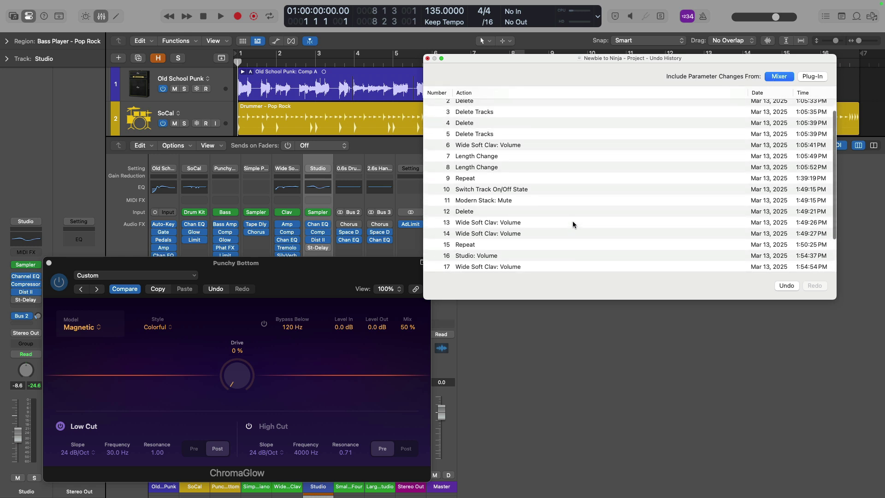
pyautogui.scroll(-3, 572, 222)
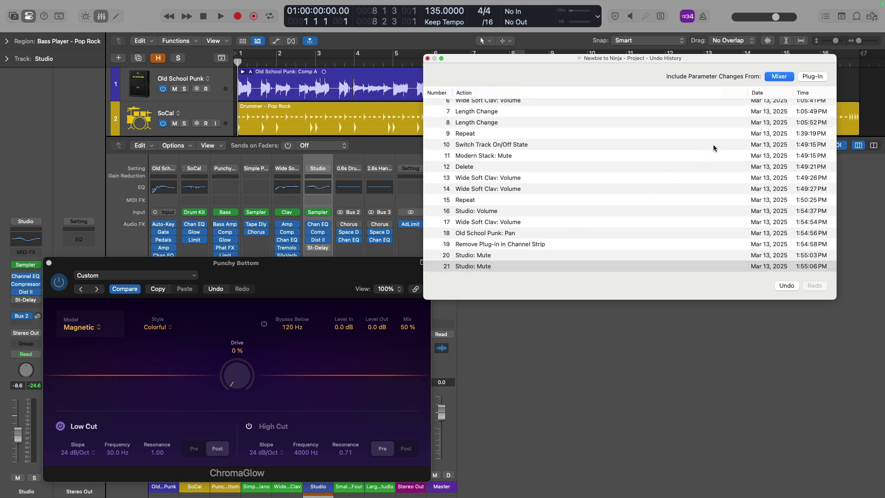
pyautogui.click(813, 76)
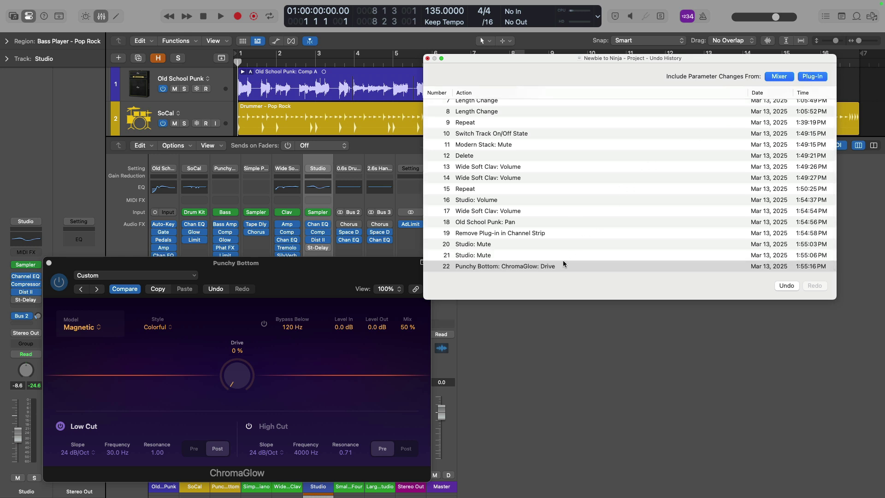
# - Undo the ChromaGlow Drive change, both Studio mutes and the plug-in removal, then redo the removal
pyautogui.moveTo(368, 271); pyautogui.dragTo(344, 100)
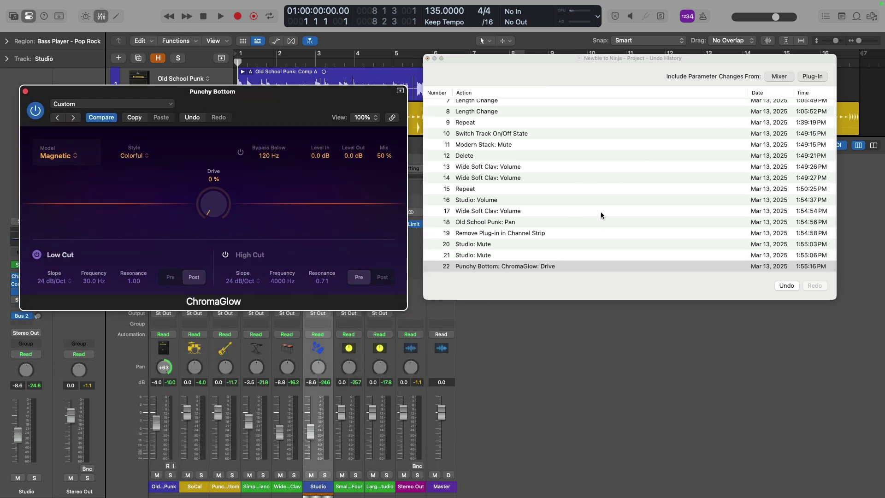
pyautogui.click(783, 285)
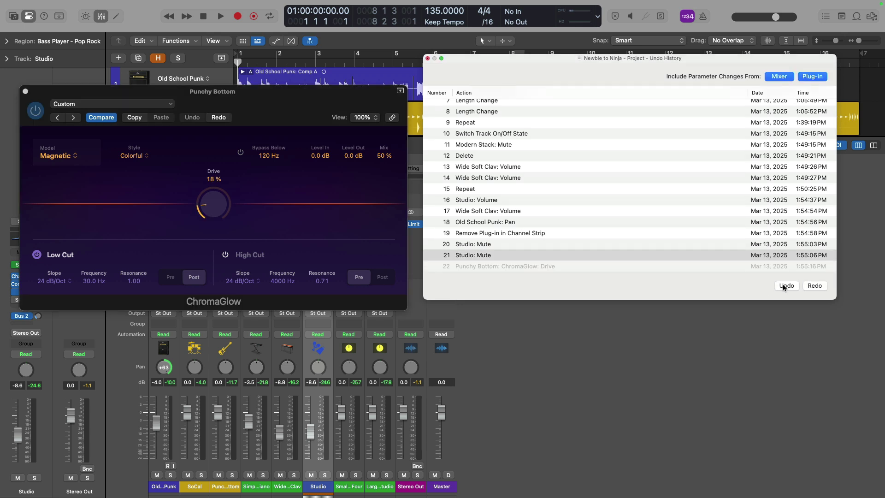
pyautogui.click(783, 284)
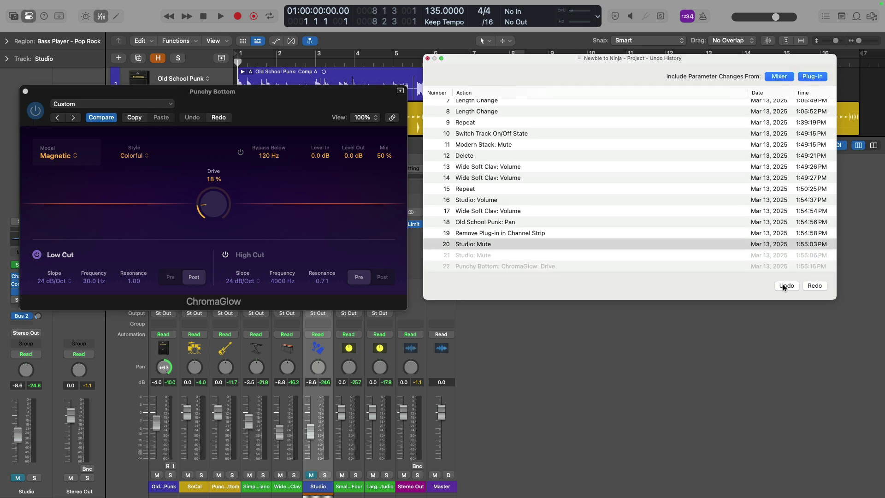
pyautogui.click(782, 284)
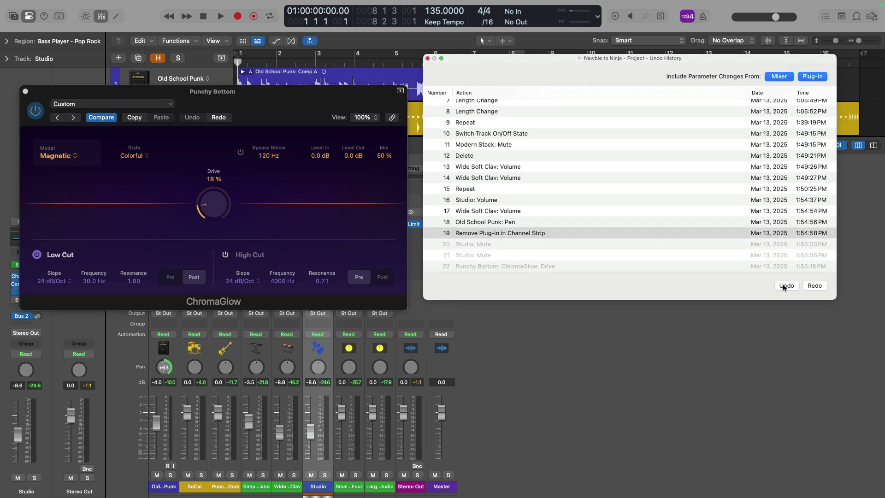
pyautogui.click(783, 285)
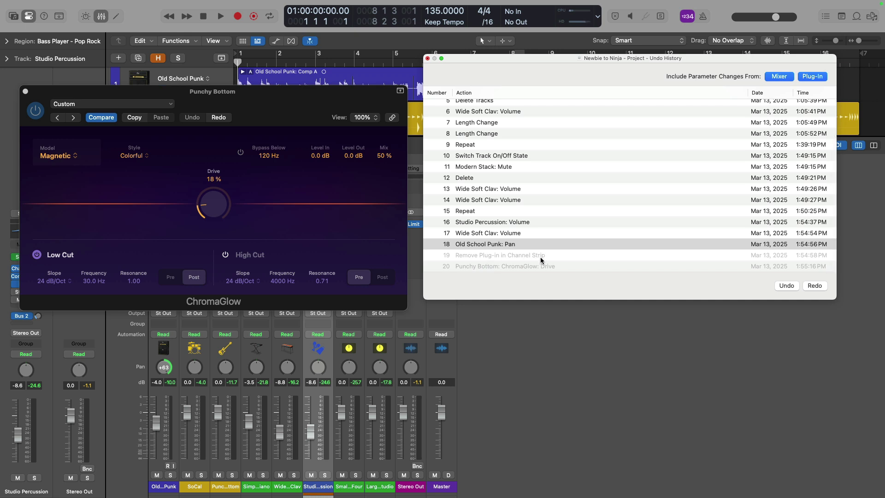
pyautogui.click(812, 287)
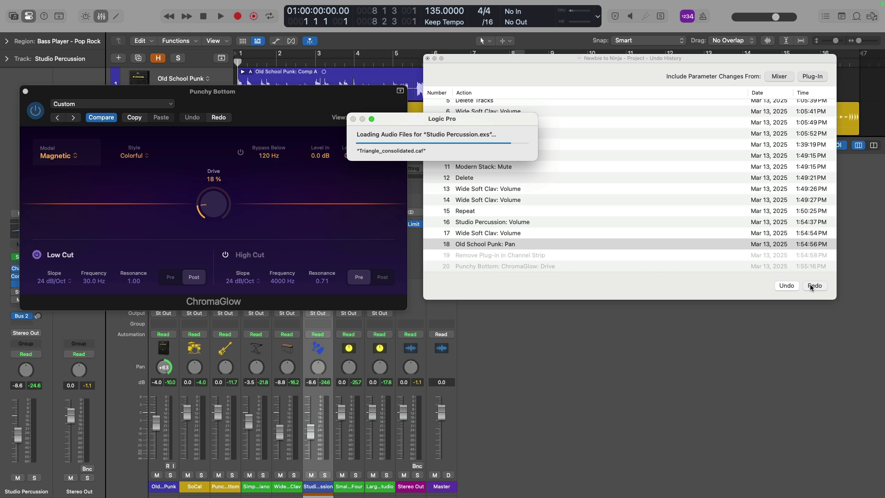
pyautogui.scroll(-2, 645, 212)
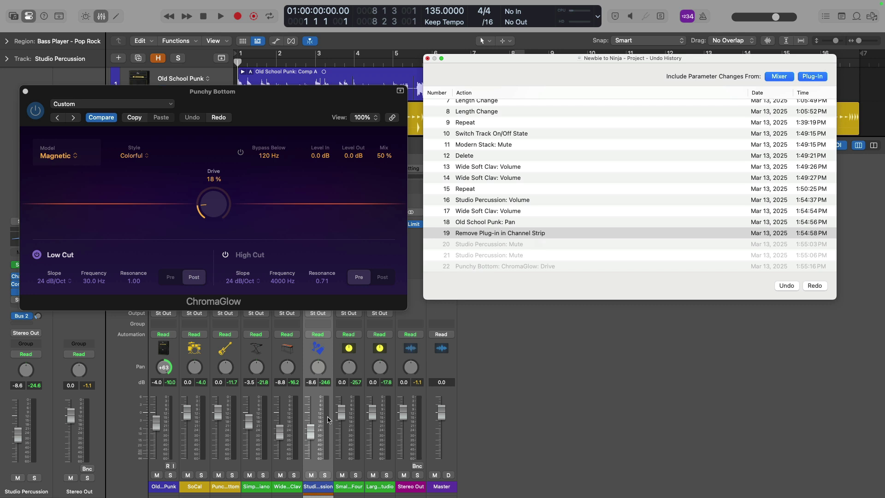
# - Set Studio Percussion to -10.8 dB and Wide Soft Clav to -6.6 dB, undoing each change
pyautogui.moveTo(311, 438); pyautogui.dragTo(310, 442)
pyautogui.press('super+z')
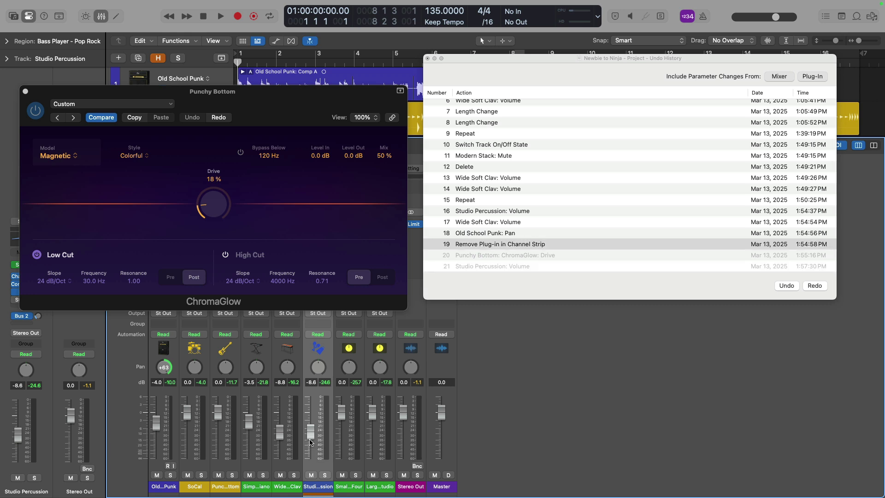
pyautogui.moveTo(280, 435); pyautogui.dragTo(281, 430)
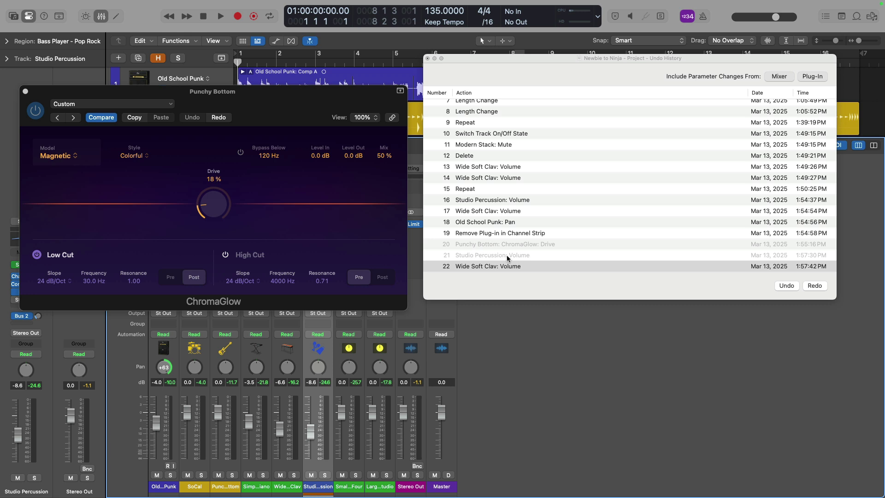
pyautogui.click(786, 286)
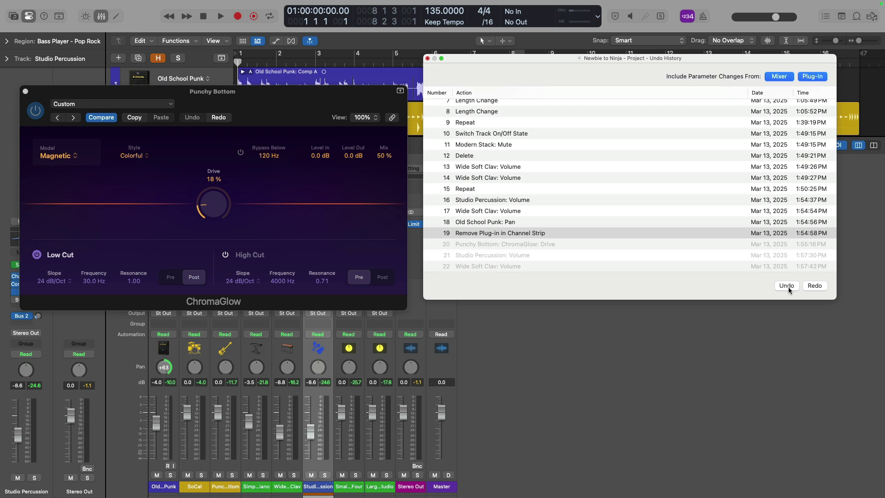
# - Redo the ChromaGlow Drive, Studio Percussion and Wide Soft Clav volume changes
pyautogui.click(810, 286)
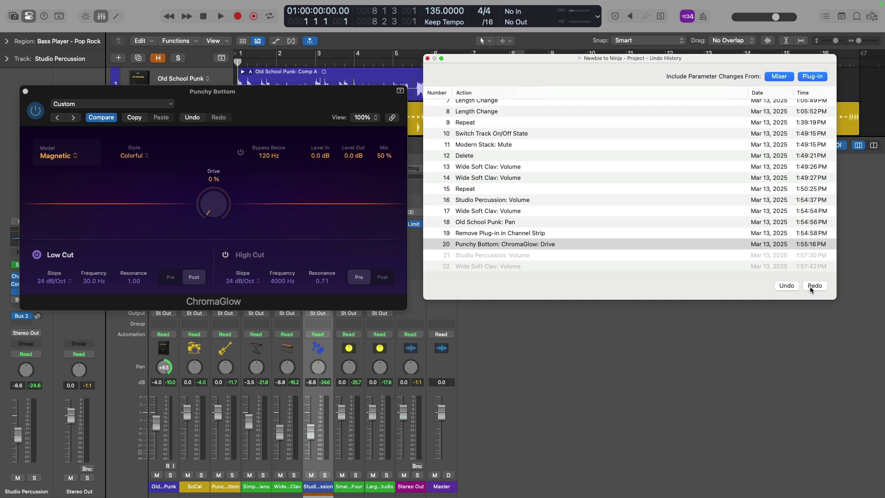
pyautogui.click(810, 286)
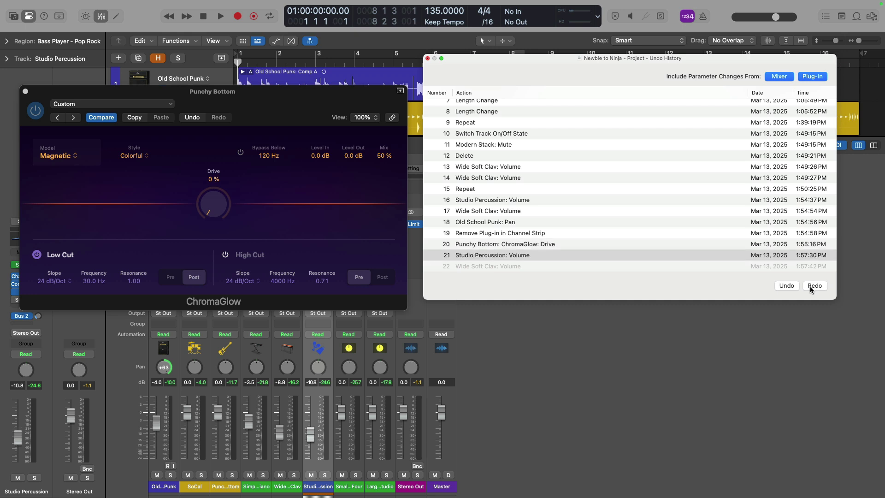
pyautogui.click(810, 286)
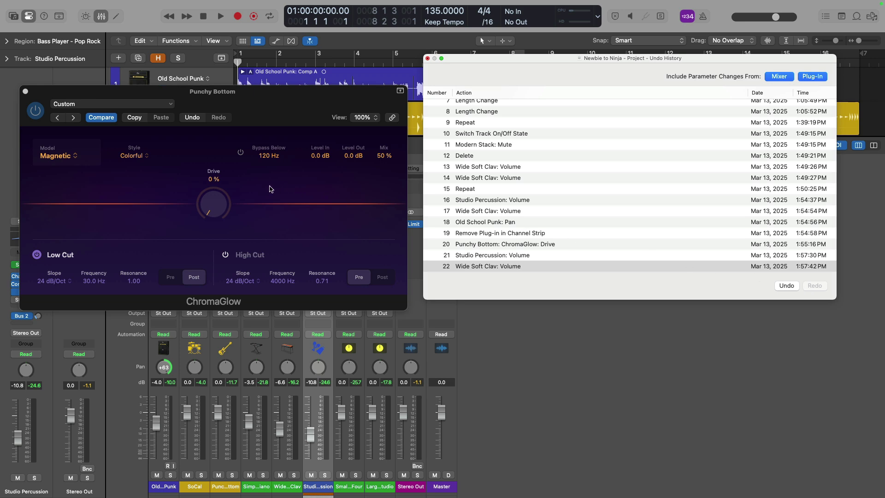
# - Open Phat FX on Punchy Bottom, lower its Compressor Release, then jump back to the Studio Percussion step
pyautogui.moveTo(237, 94); pyautogui.dragTo(482, 297)
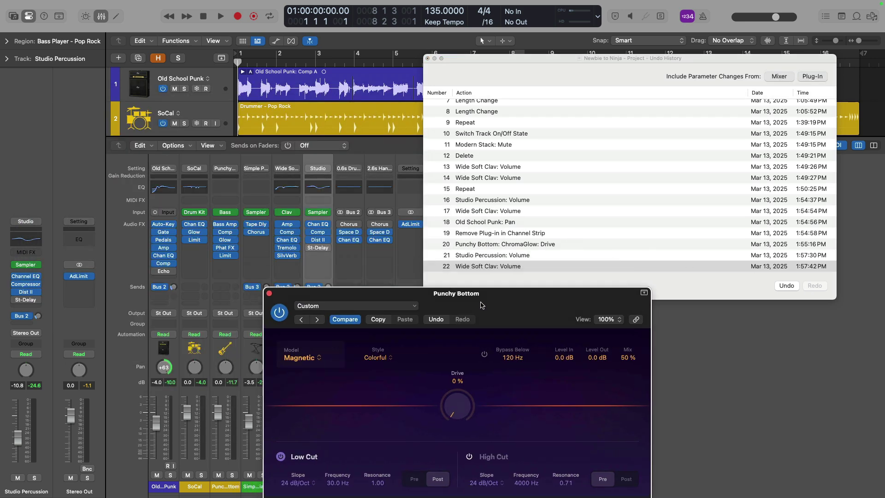
pyautogui.click(225, 247)
pyautogui.moveTo(494, 128); pyautogui.dragTo(208, 77)
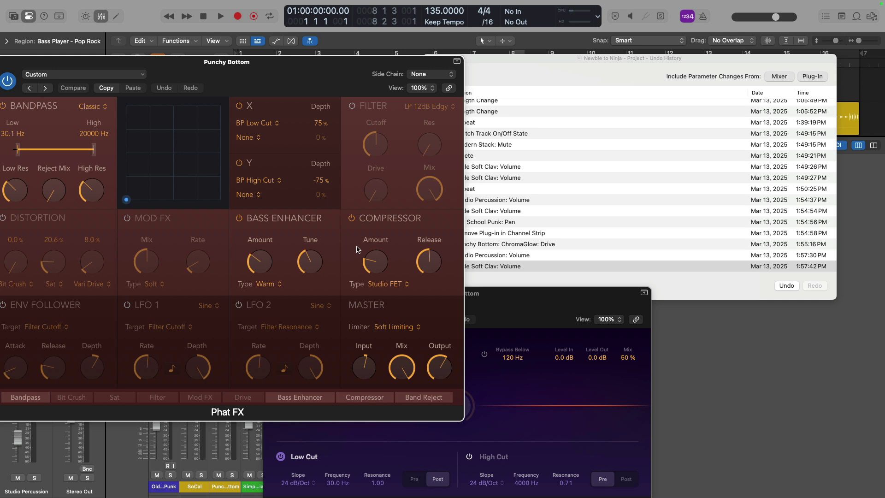
pyautogui.moveTo(429, 262); pyautogui.dragTo(500, 272)
pyautogui.click(497, 183)
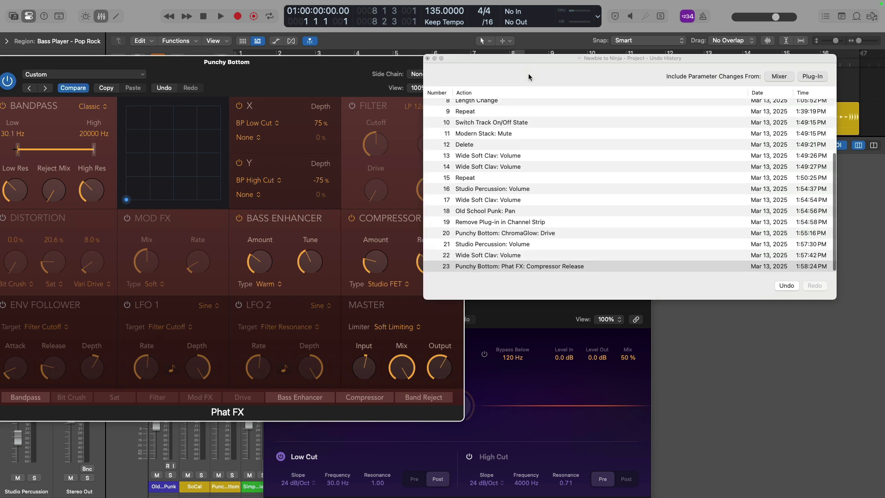
pyautogui.click(513, 244)
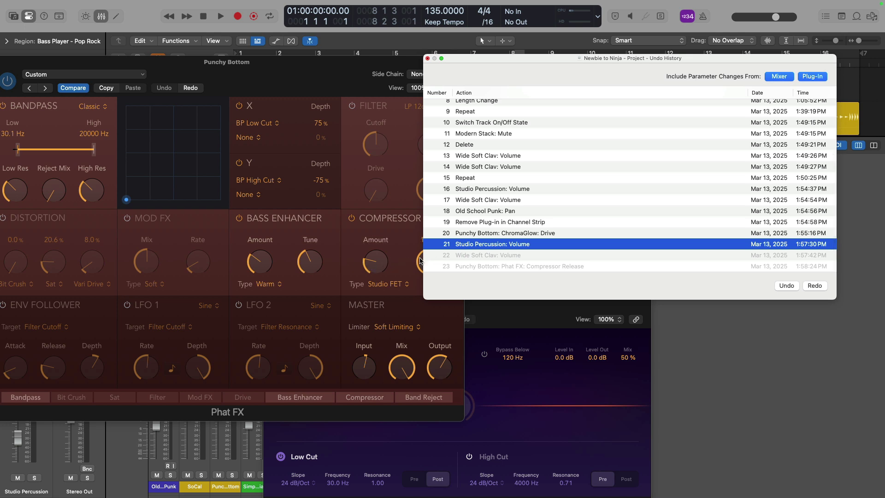
# - Adjust Compressor Release again, jump back to the plug-in removal step, and set Release to 102 ms
pyautogui.moveTo(416, 261); pyautogui.dragTo(417, 256)
pyautogui.click(553, 80)
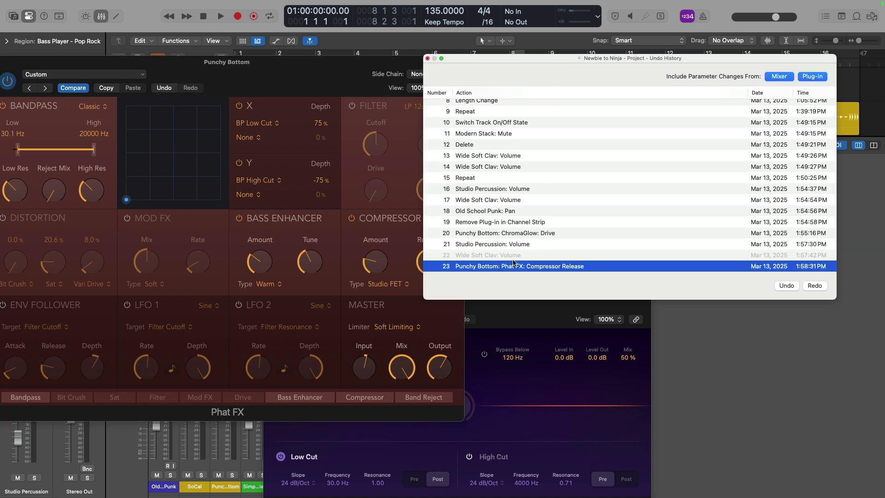
pyautogui.scroll(-2, 500, 263)
pyautogui.click(489, 222)
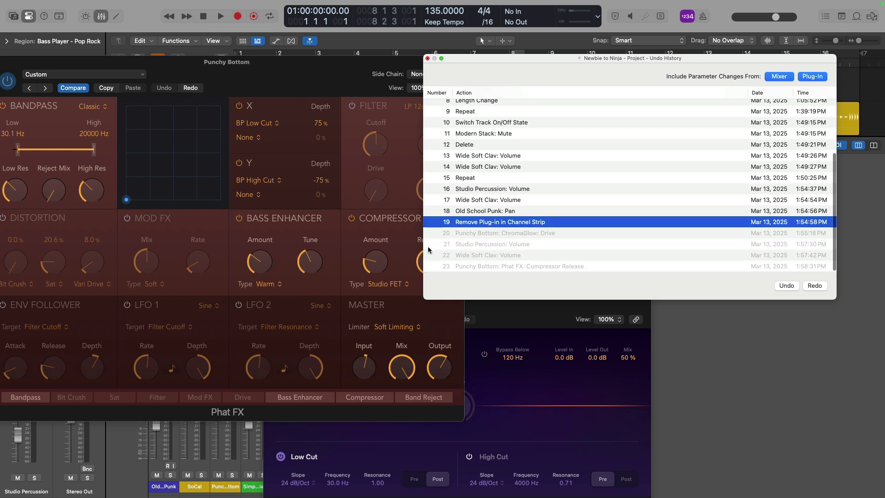
pyautogui.moveTo(421, 264); pyautogui.dragTo(455, 238)
pyautogui.click(564, 82)
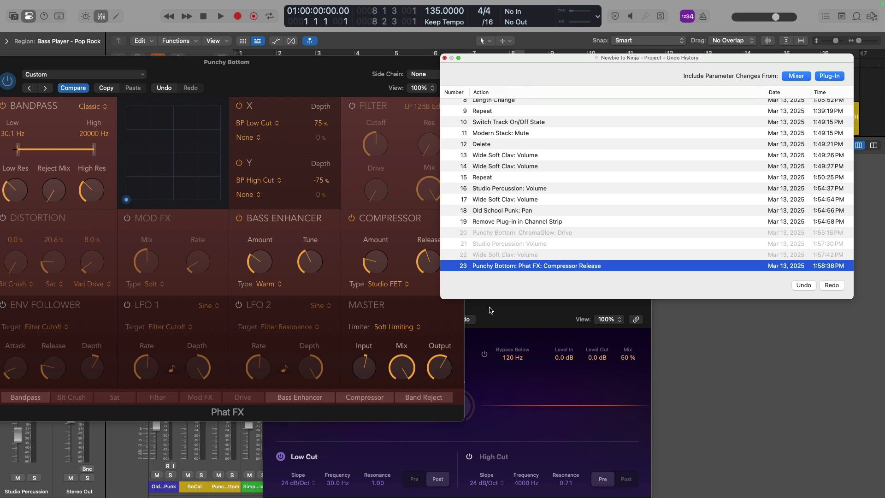
# - Jump to the plug-in removal step, reapply steps 20–23, step back to step 19, and close ChromaGlow
pyautogui.press('super+z')
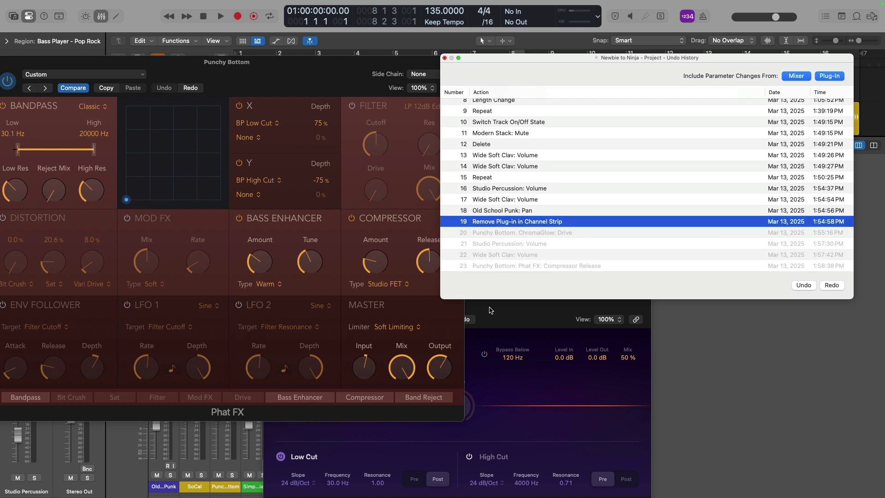
pyautogui.press('super+shift+z')
pyautogui.press('super+shift+z')
pyautogui.press('super+shift+z')
pyautogui.press('super+shift+z')
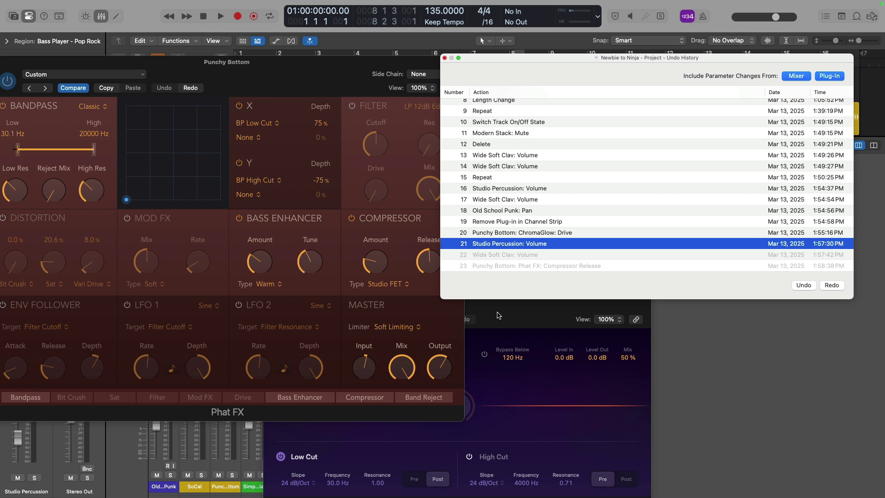
pyautogui.press('super+z')
pyautogui.press('super+z')
pyautogui.press('super+z')
pyautogui.press('super+z')
pyautogui.moveTo(498, 316); pyautogui.dragTo(520, 226)
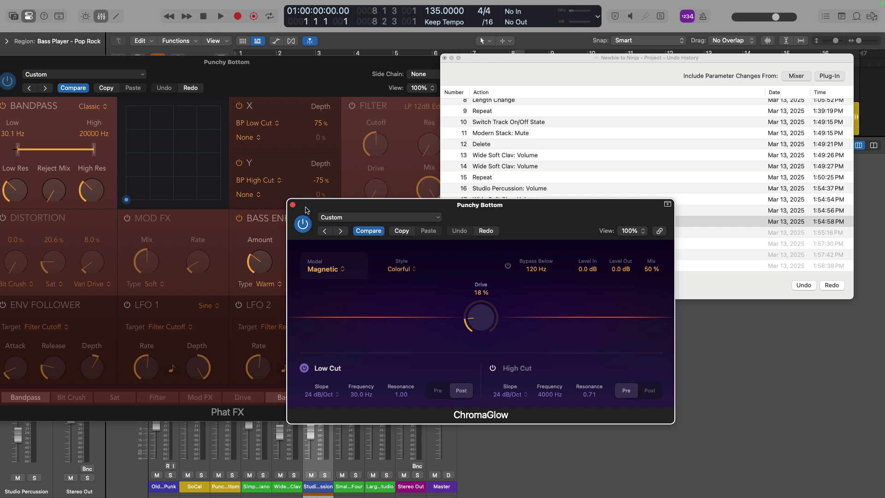
pyautogui.click(293, 204)
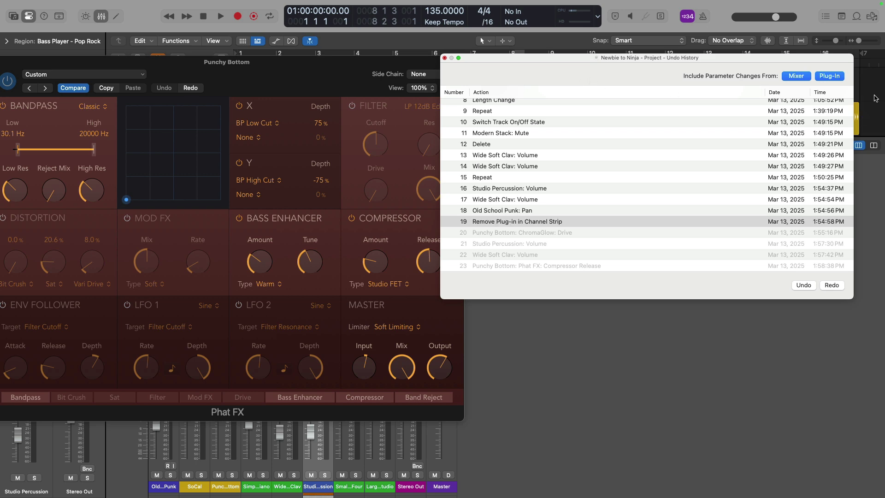
pyautogui.click(339, 66)
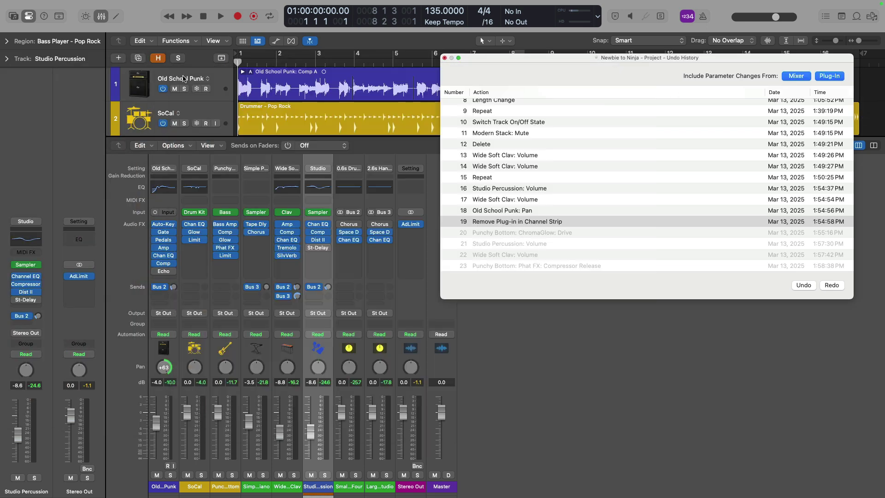
pyautogui.click(181, 76)
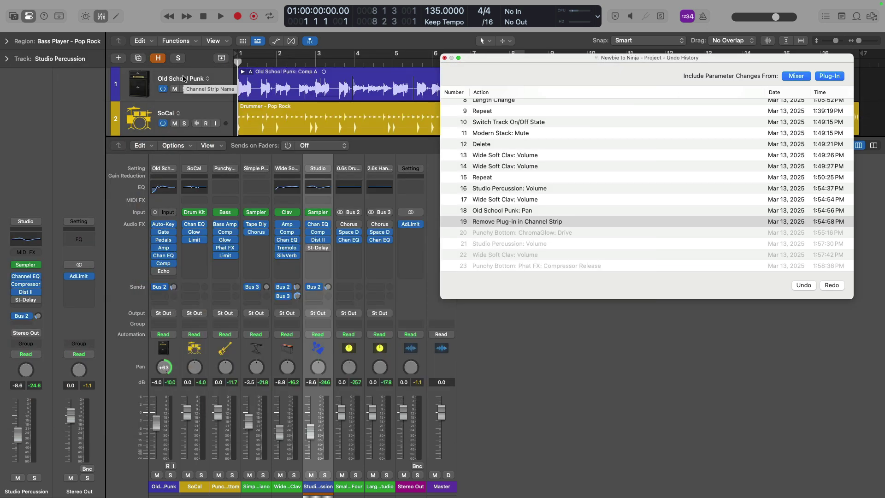
pyautogui.click(445, 57)
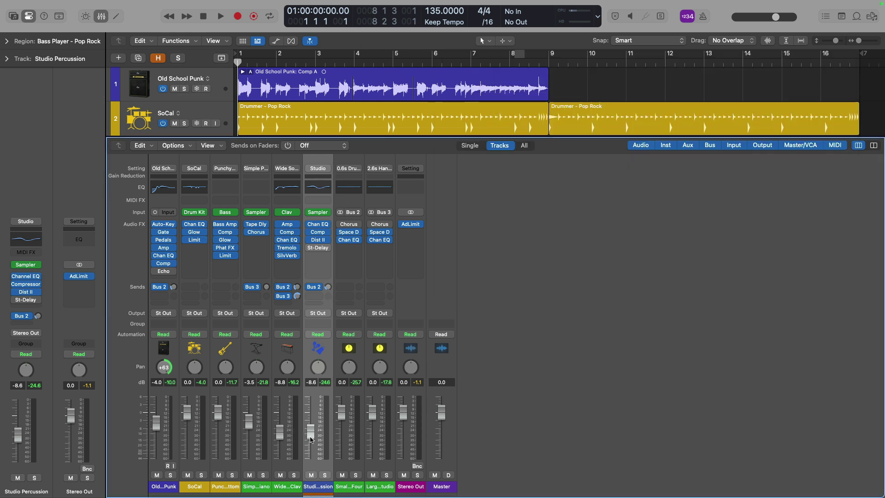
pyautogui.moveTo(310, 436); pyautogui.dragTo(283, 429)
pyautogui.press('super+z')
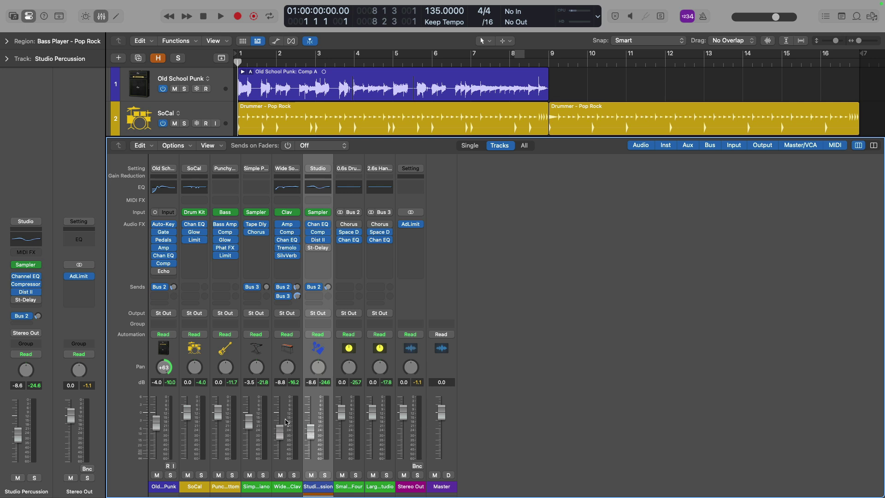
pyautogui.press('super+z')
pyautogui.press('super+shift+z')
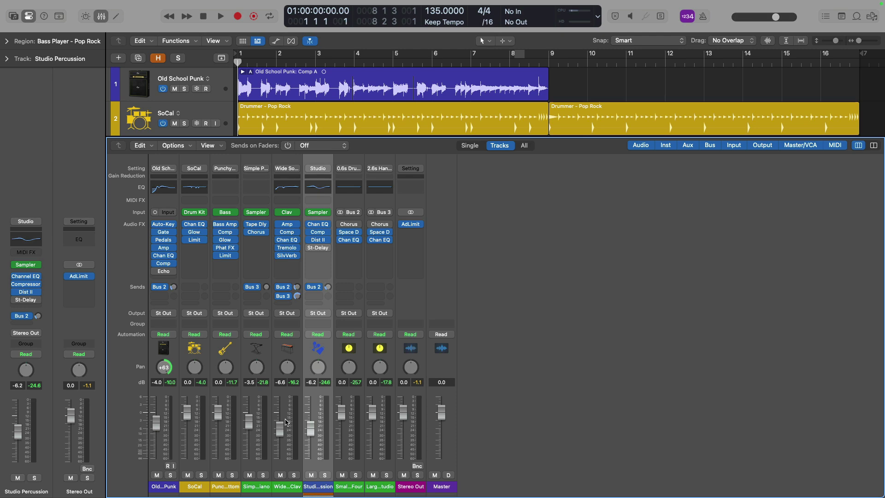
# - Reopen Undo History and Punchy Bottom's ChromaGlow, jump to step 19, and turn off the Plug-In filter
pyautogui.moveTo(27, 3)
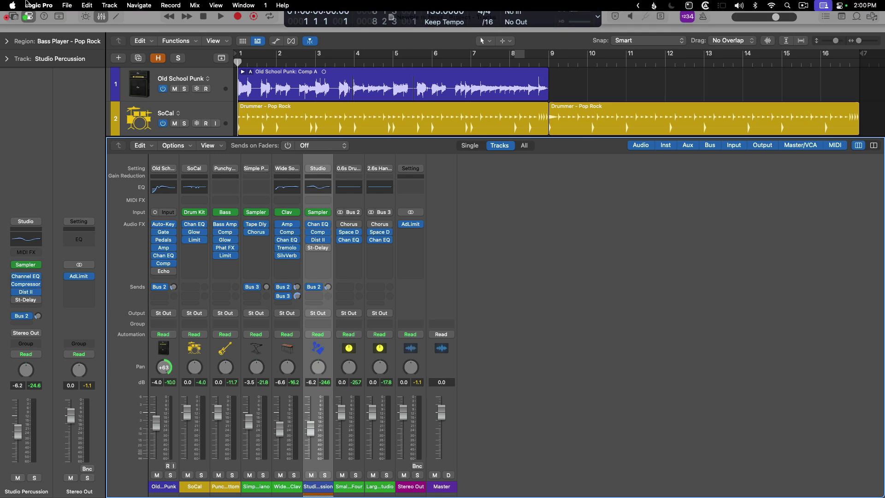
pyautogui.click(85, 3)
pyautogui.click(92, 37)
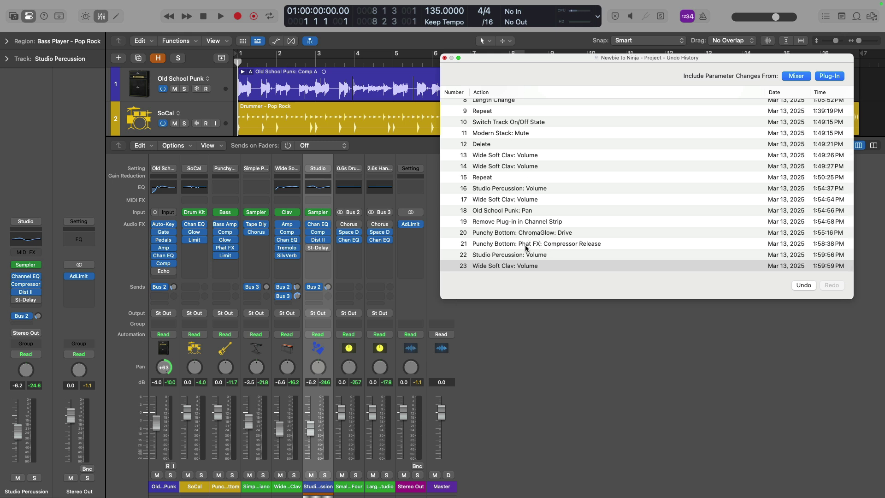
pyautogui.click(227, 242)
pyautogui.moveTo(525, 216); pyautogui.dragTo(296, 222)
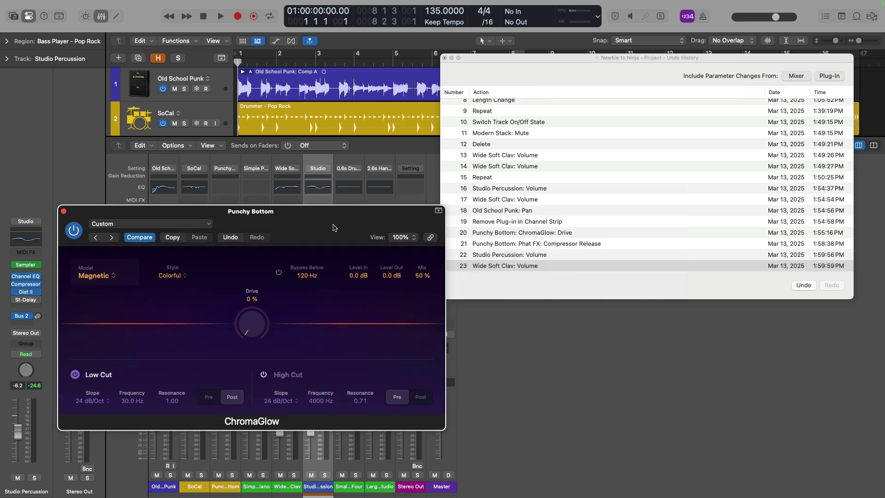
pyautogui.click(518, 224)
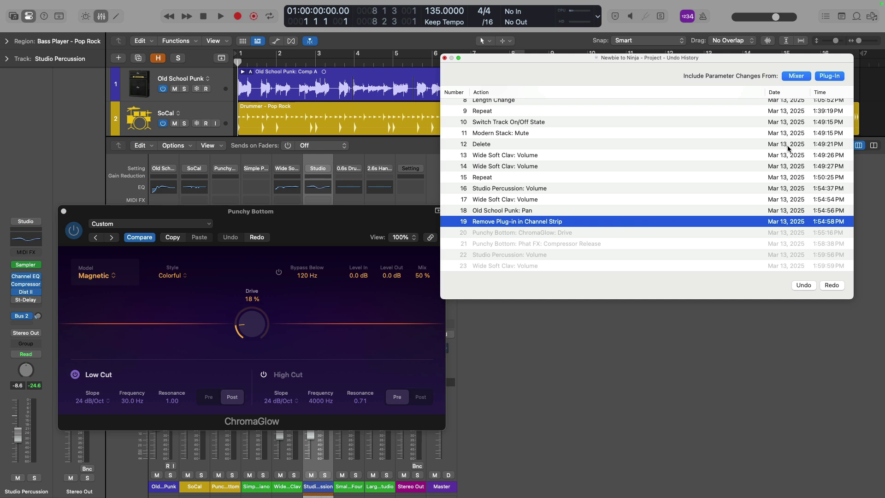
pyautogui.click(828, 76)
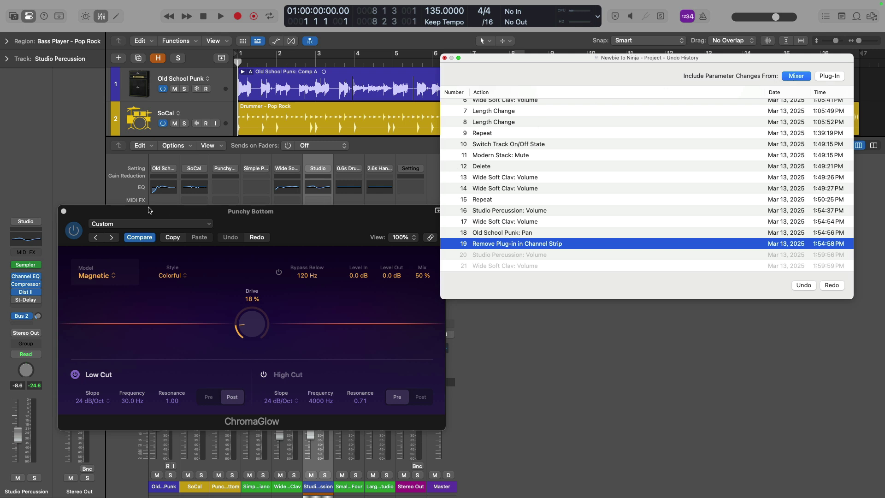
# - Close Punchy Bottom's ChromaGlow window and raise Studio Percussion volume to about -7.4 dB
pyautogui.click(64, 212)
pyautogui.click(64, 212)
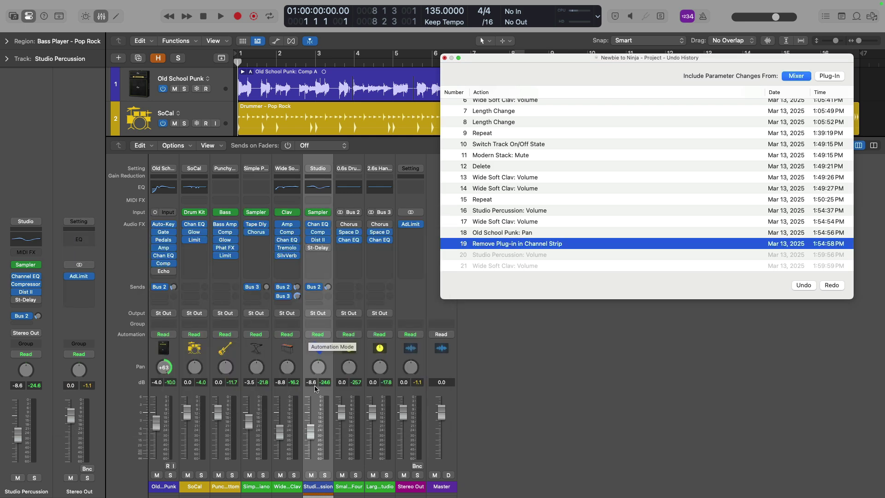
pyautogui.moveTo(310, 440); pyautogui.dragTo(310, 435)
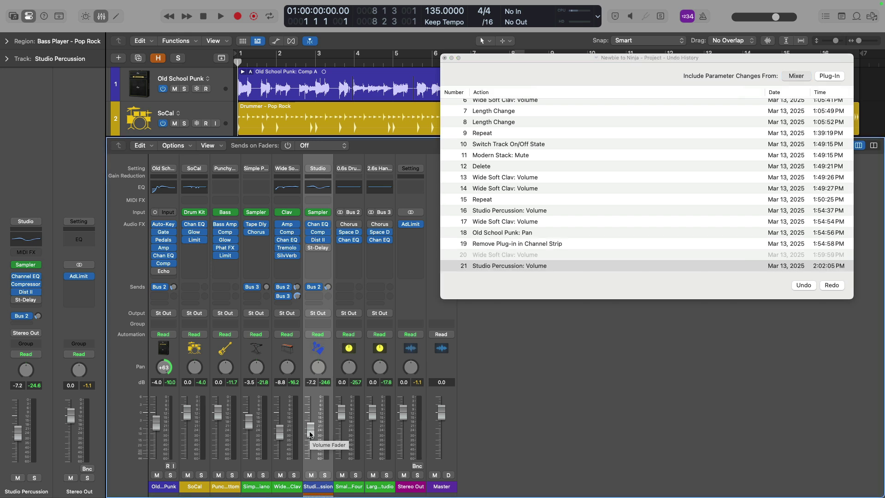
# - Undo and redo the volume moves, then show plug-in parameter changes in the Undo History
pyautogui.press('super+z')
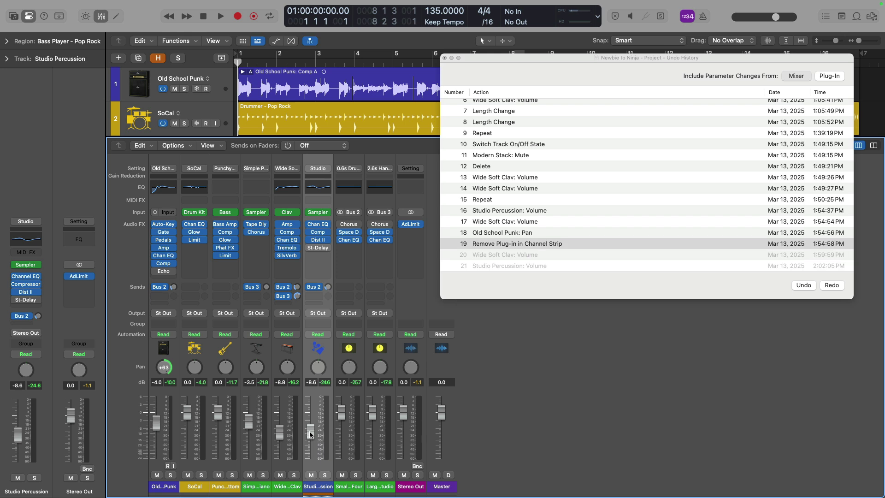
pyautogui.press('super+shift+z')
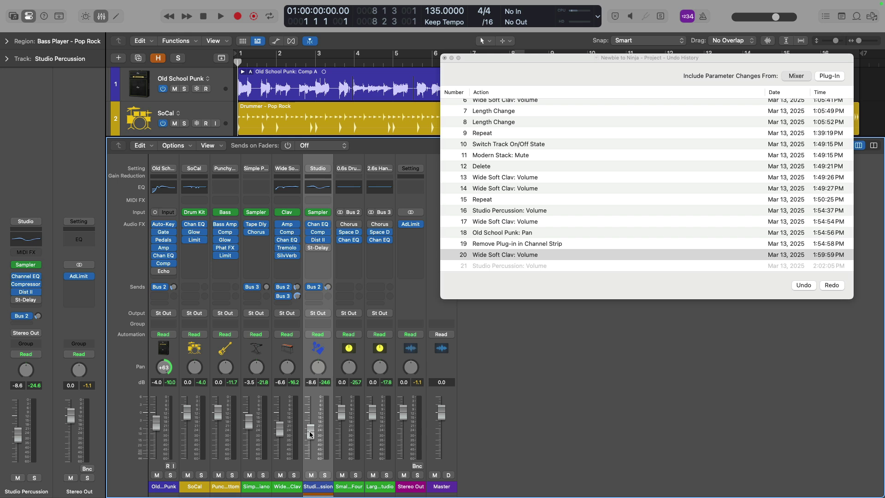
pyautogui.press('super+z')
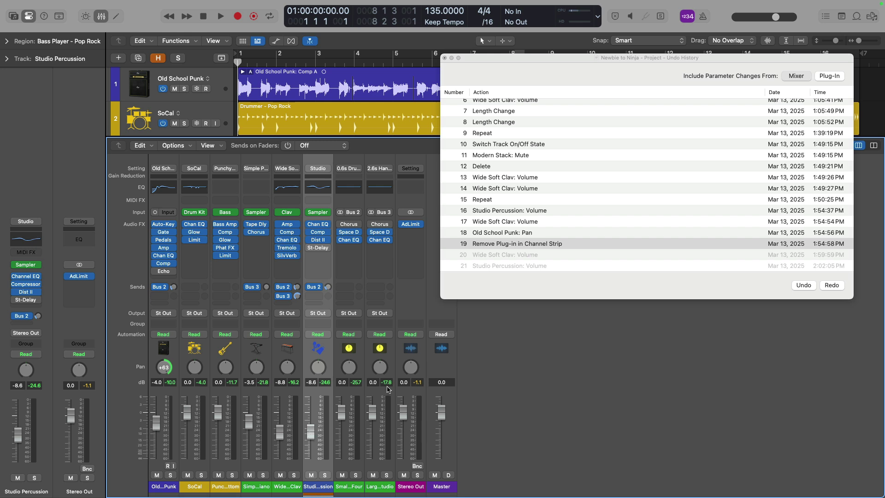
pyautogui.click(819, 79)
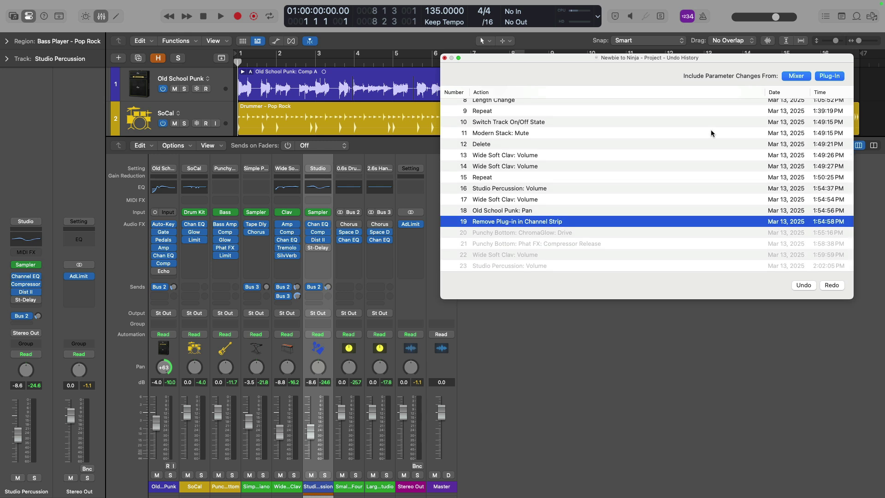
# - Redo the ChromaGlow Drive, Phat FX Compressor Release and Wide Soft Clav volume steps
pyautogui.press('super+shift+z')
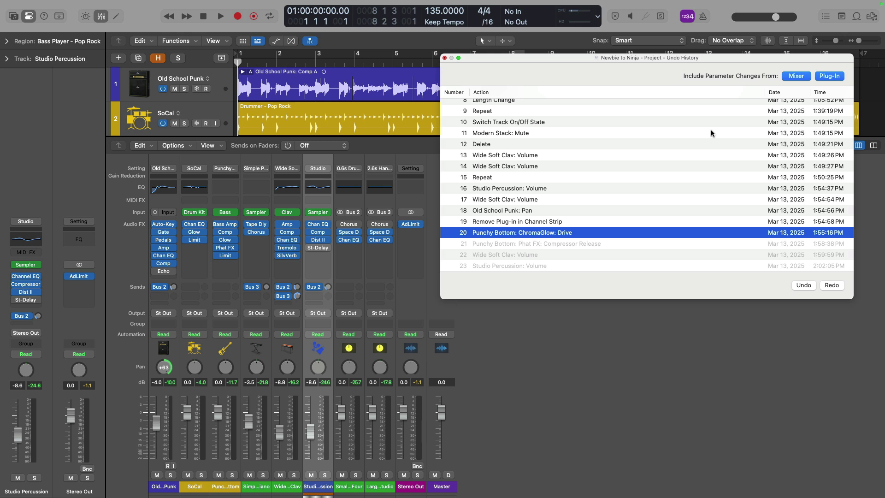
pyautogui.press('super+shift+z')
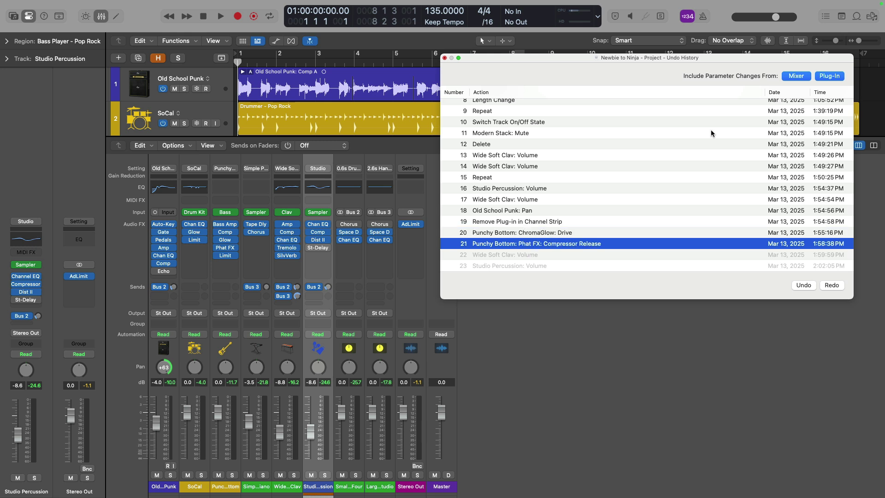
pyautogui.press('super+shift+z')
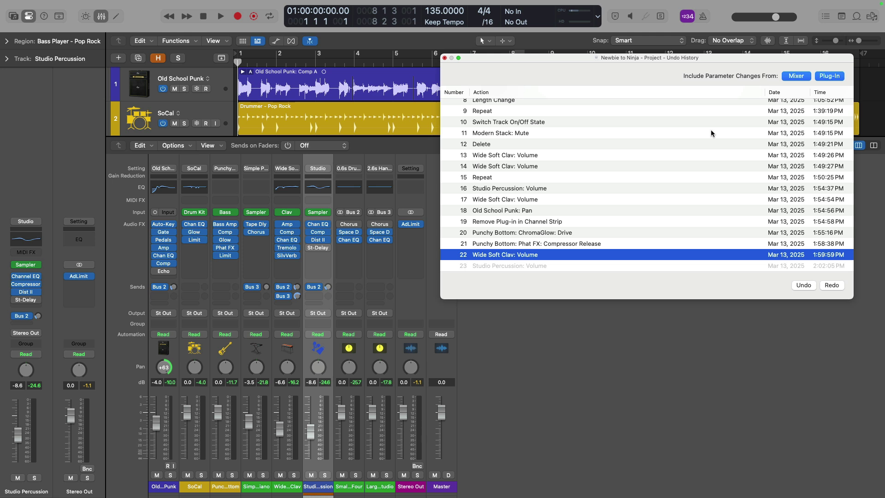
# - Undo back to step 19, hide plug-in changes, and close the Undo History
pyautogui.press('super+z')
pyautogui.press('super+z')
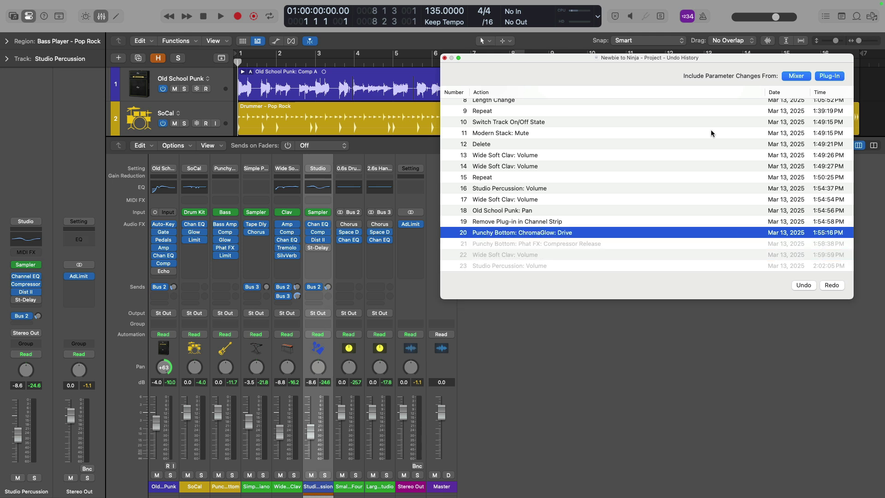
pyautogui.press('super+z')
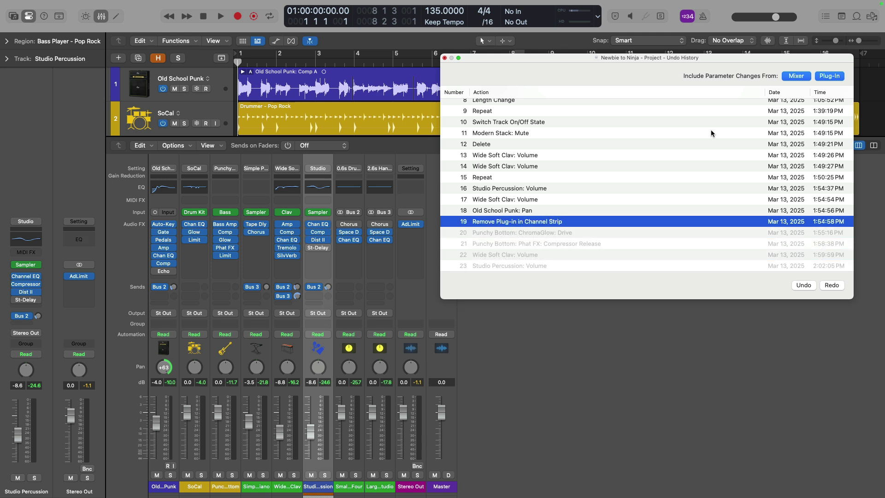
pyautogui.click(823, 76)
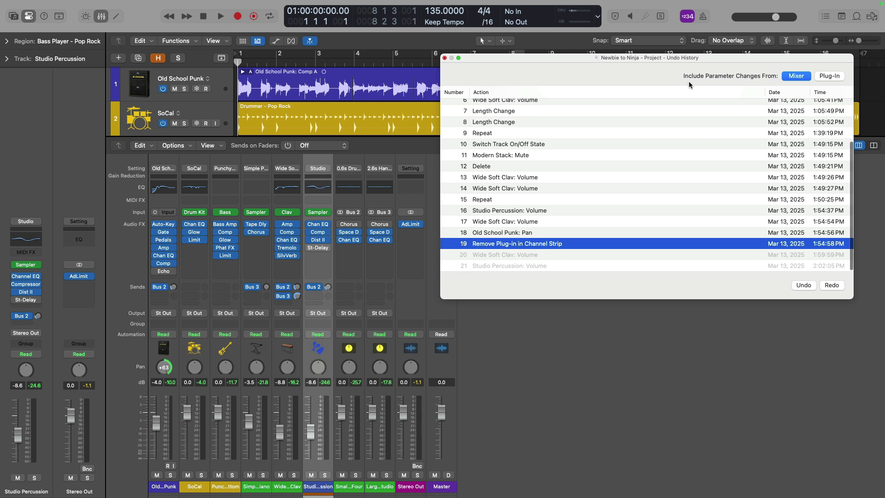
pyautogui.click(444, 58)
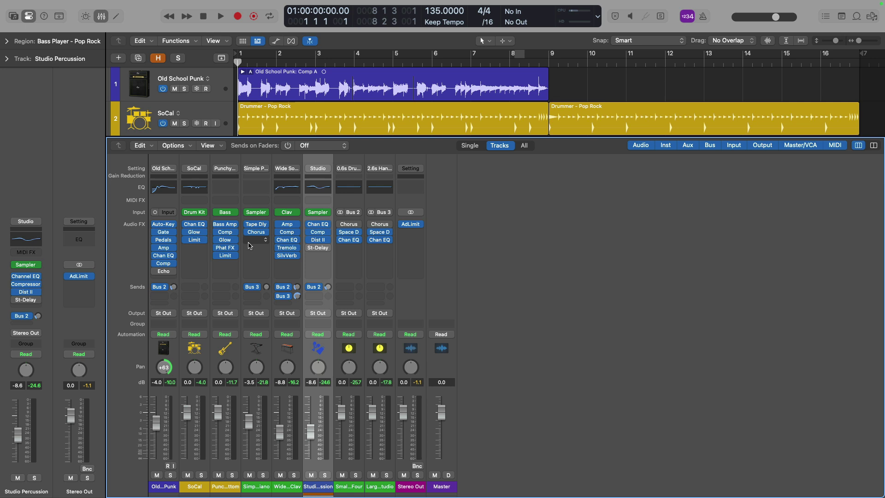
# - Open ChromaGlow, try Drive at 0 %, then undo it back to 18 % with the plug-in's Undo/Redo
pyautogui.click(224, 241)
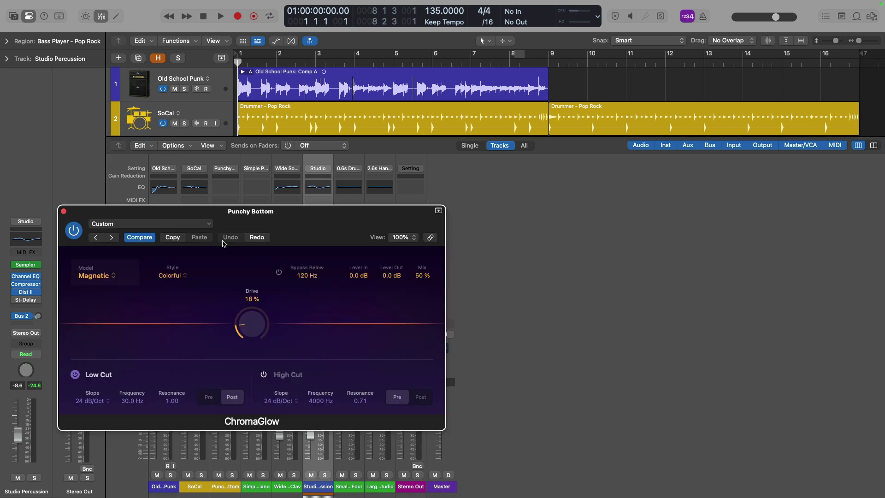
pyautogui.moveTo(341, 212); pyautogui.dragTo(539, 145)
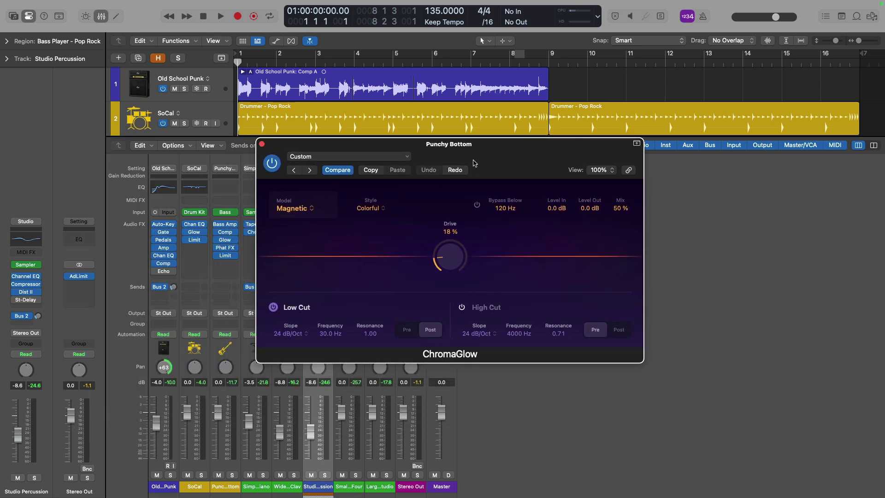
pyautogui.moveTo(446, 257); pyautogui.dragTo(445, 283)
pyautogui.click(431, 170)
pyautogui.click(460, 171)
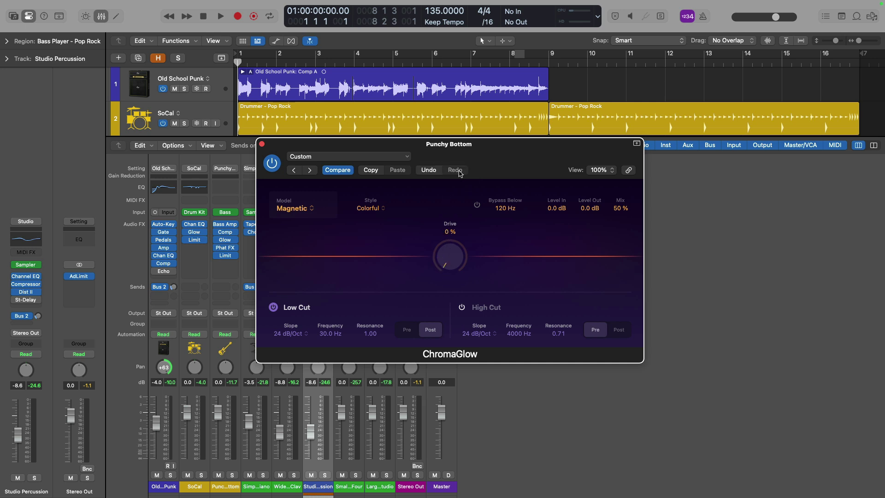
pyautogui.click(435, 173)
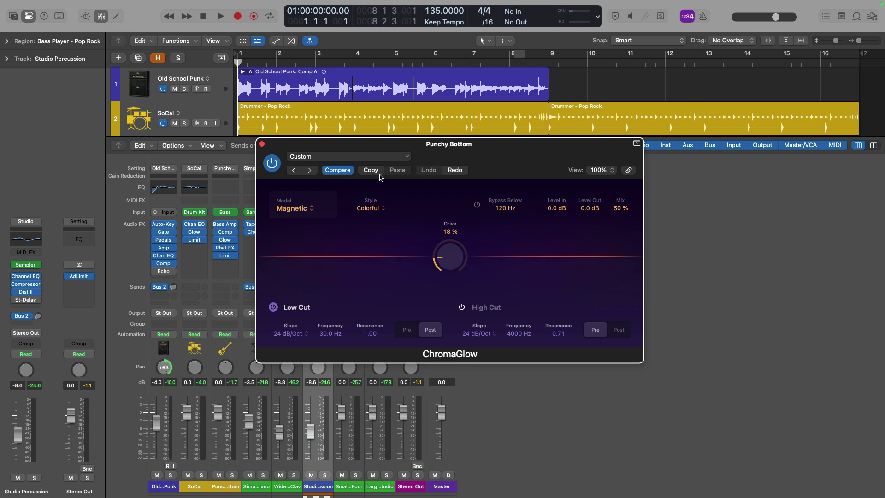
# - Copy settings with Drive at 3 %, then edit Drive to 5 % and compare against the saved 18 %
pyautogui.moveTo(449, 260); pyautogui.dragTo(451, 284)
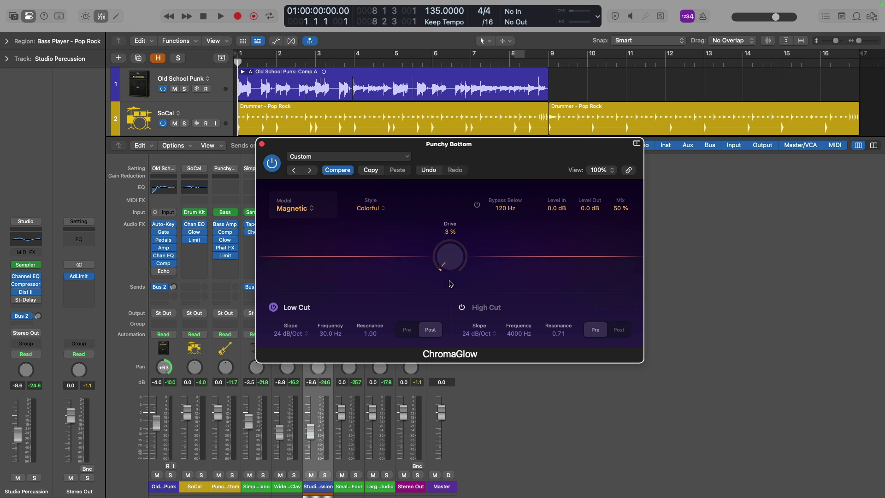
pyautogui.click(371, 171)
pyautogui.moveTo(443, 243); pyautogui.dragTo(445, 233)
pyautogui.moveTo(441, 254); pyautogui.dragTo(441, 266)
pyautogui.click(348, 174)
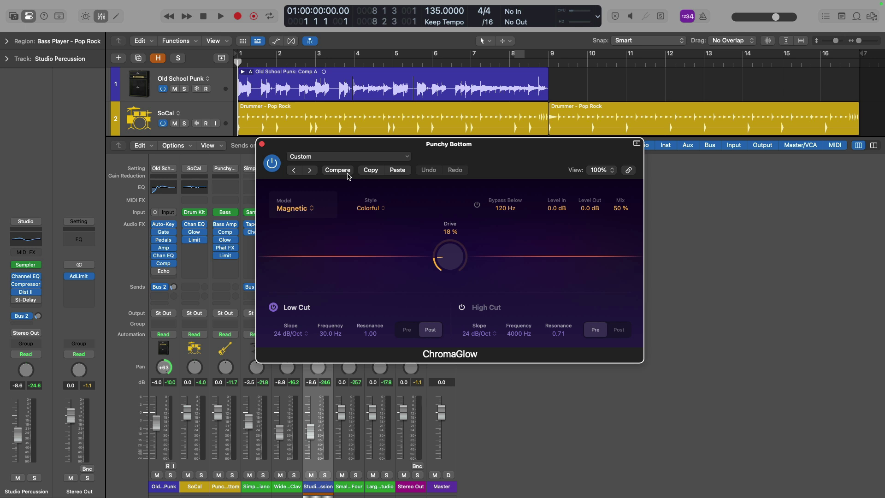
pyautogui.click(348, 174)
pyautogui.click(348, 174)
# - Paste the copied 3 % Drive settings and compare them against the saved ones
pyautogui.click(390, 170)
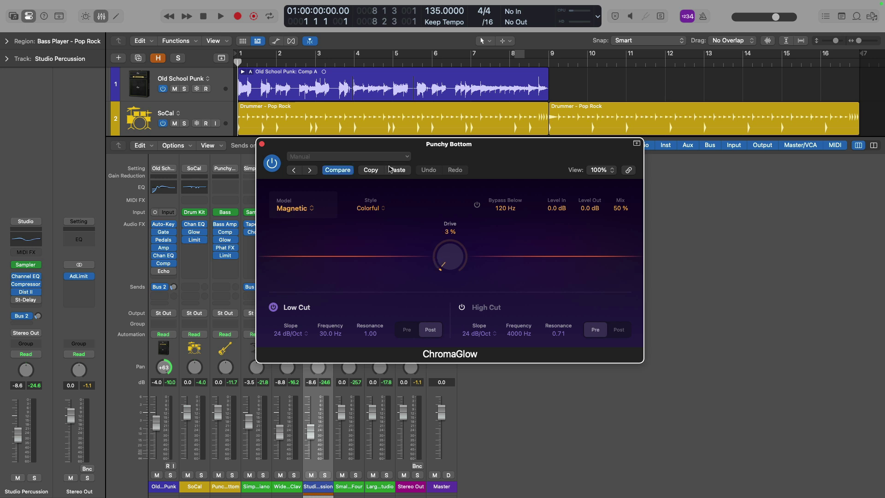
pyautogui.click(346, 171)
pyautogui.click(390, 171)
pyautogui.click(348, 172)
pyautogui.click(398, 171)
# - Close ChromaGlow, open Studio Percussion's Distortion II and set its window to 100 %
pyautogui.click(261, 144)
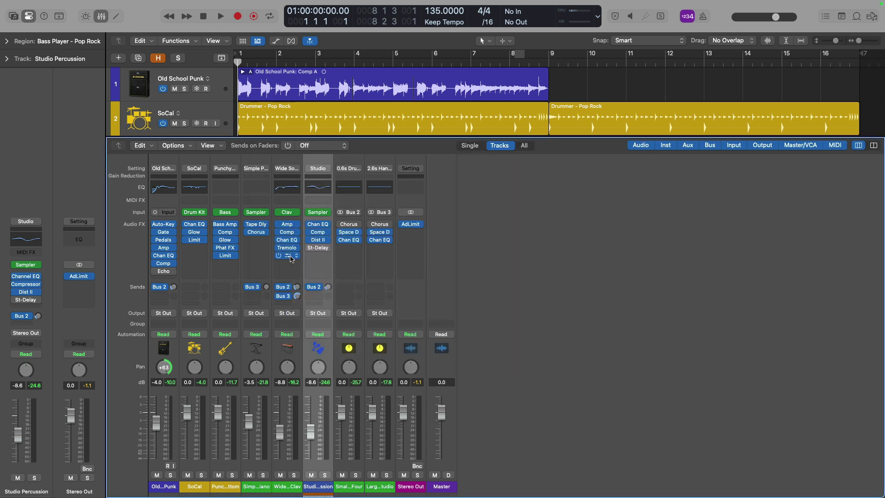
pyautogui.click(315, 240)
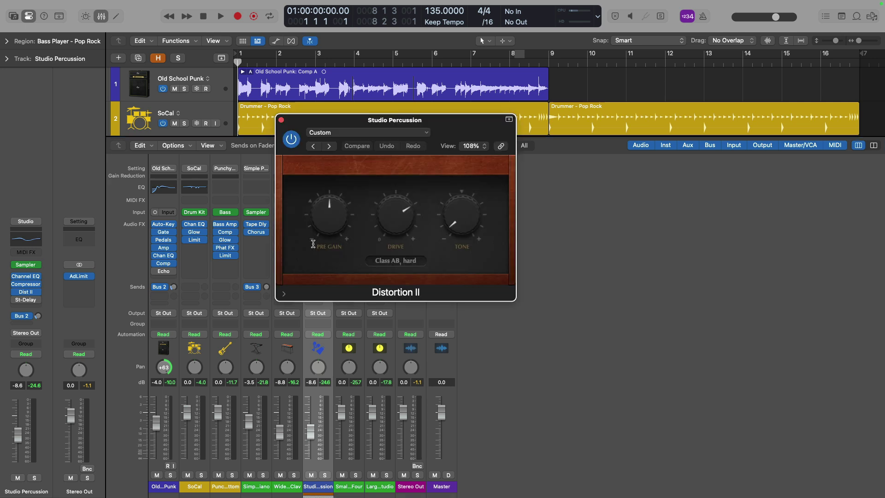
pyautogui.click(484, 148)
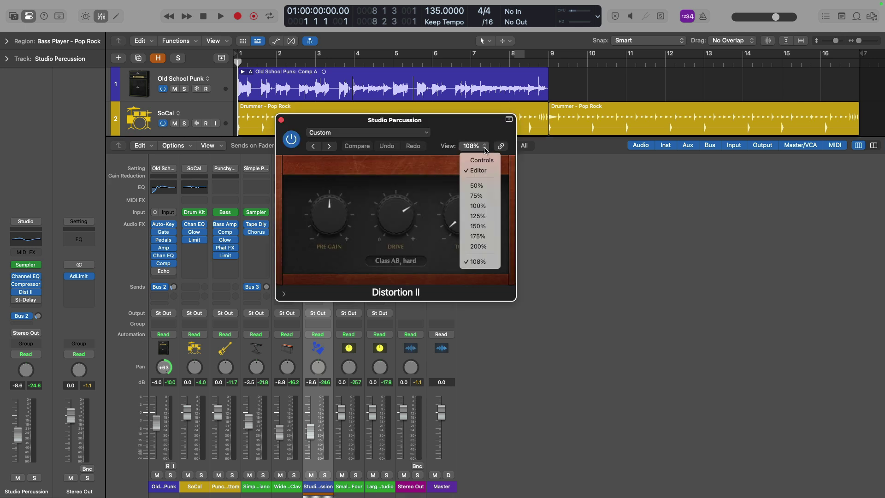
pyautogui.click(491, 206)
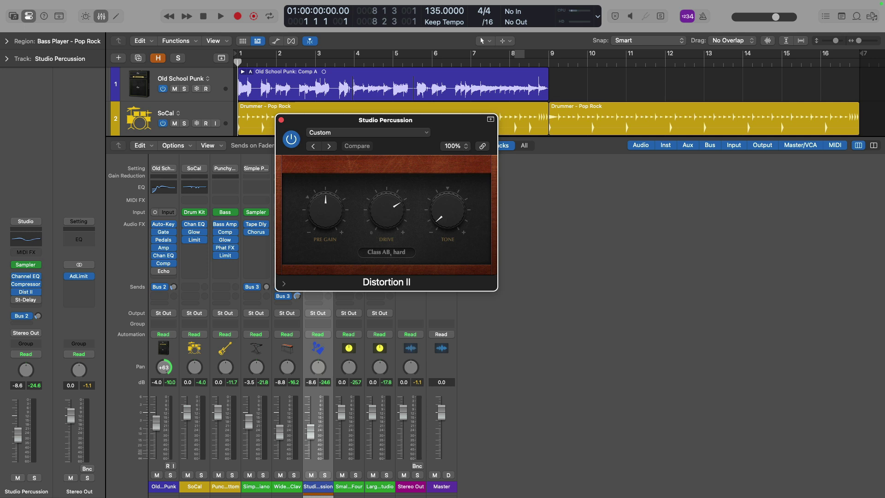
# - Enlarge the Distortion II window to 150 %, then shrink it to 132 %
pyautogui.click(465, 147)
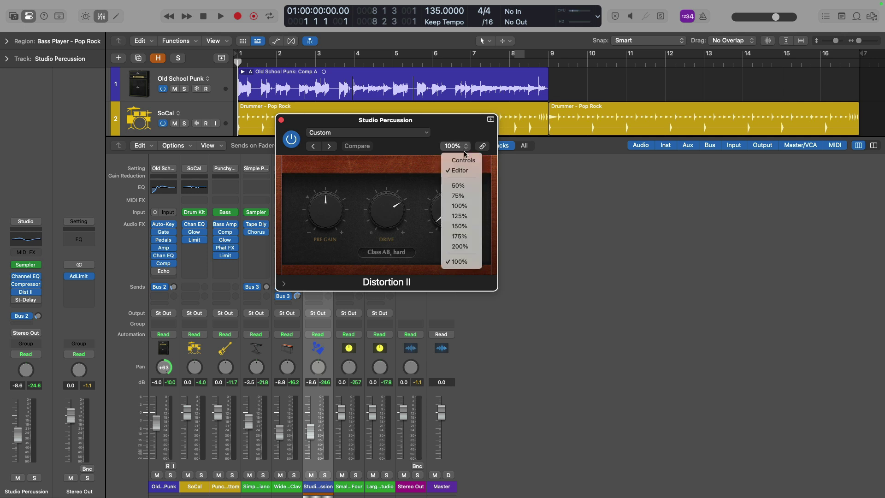
pyautogui.click(468, 224)
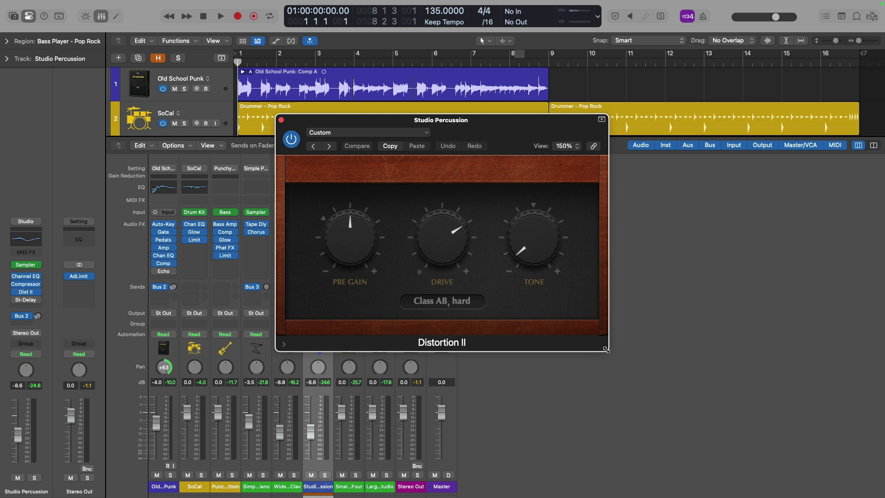
pyautogui.moveTo(606, 350); pyautogui.dragTo(567, 326)
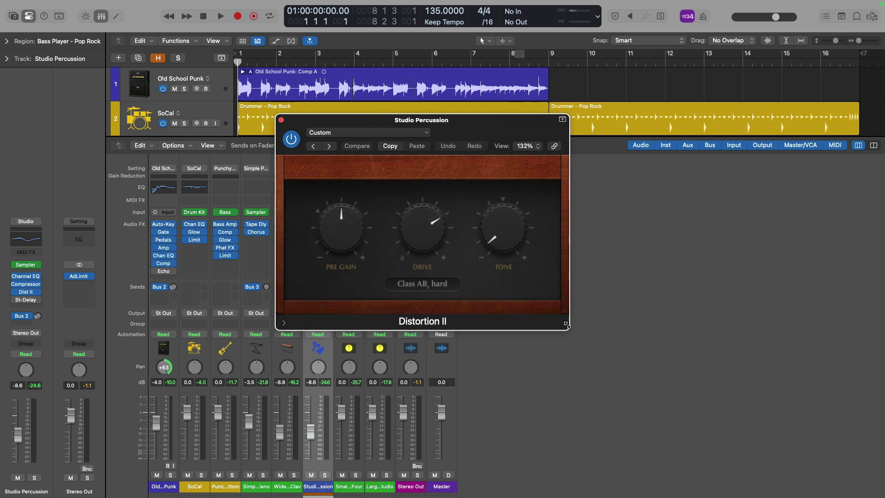